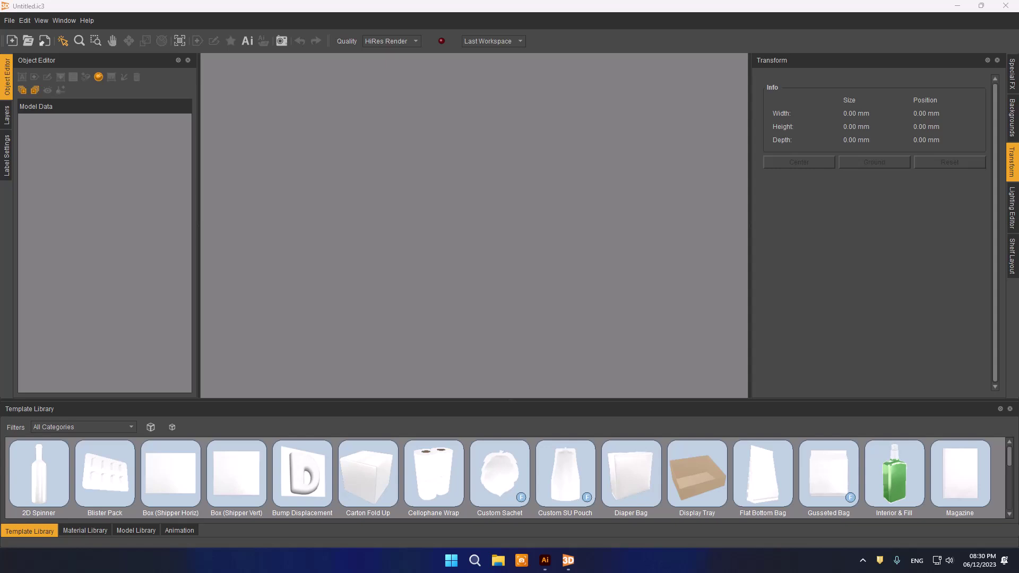
Drag the Carton Fold Up template into the viewport to open an empty Carton Template editor
mouse_move(396, 477)
left_mouse_down()
mouse_move(451, 296)
mouse_move(472, 274)
left_mouse_up()
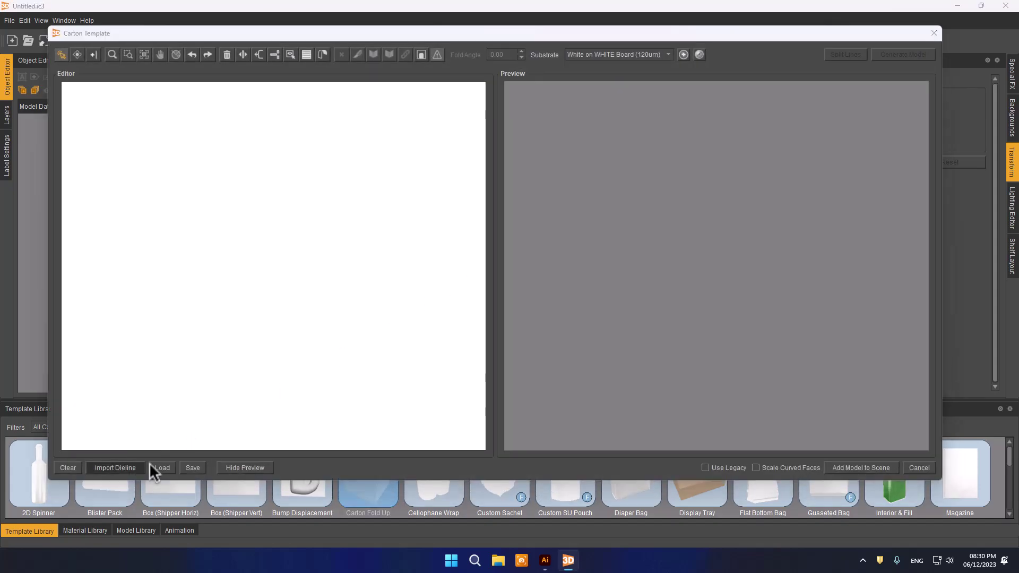
Import the Diecut dieline using its Cut layer and assign the detected cut and fold colours
left_click(146, 466)
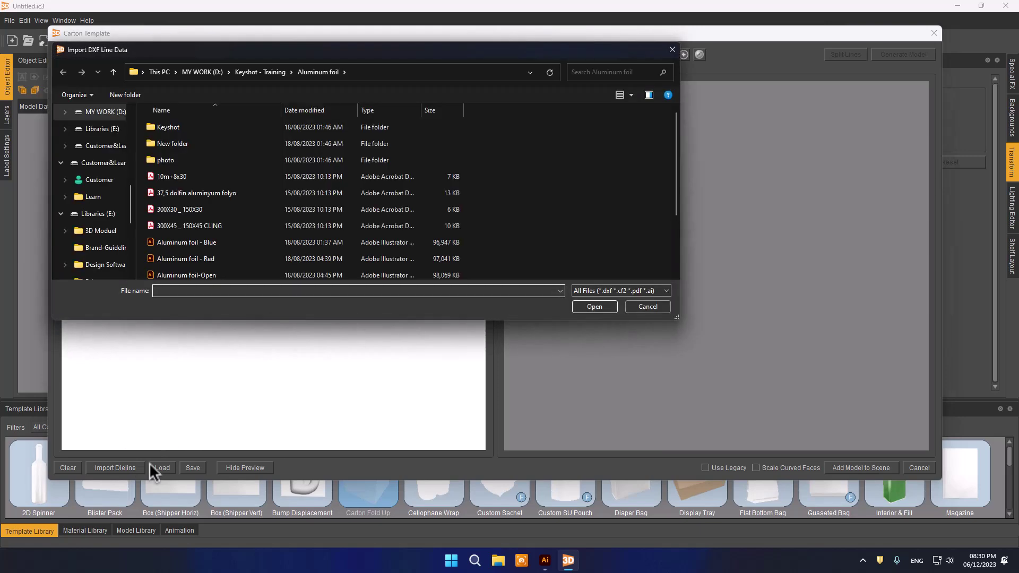
left_click_drag(676, 134, 671, 190)
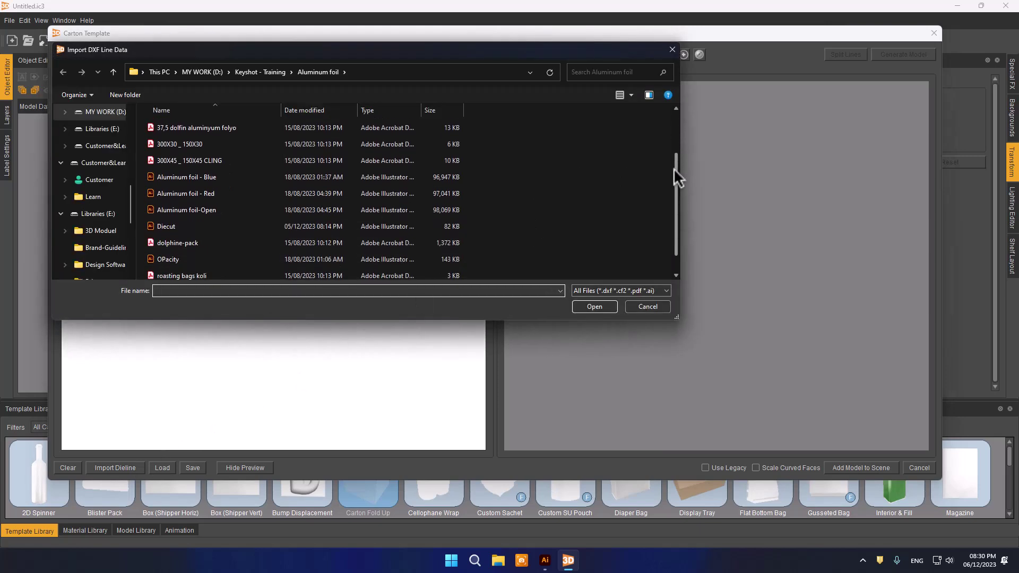
left_click(170, 206)
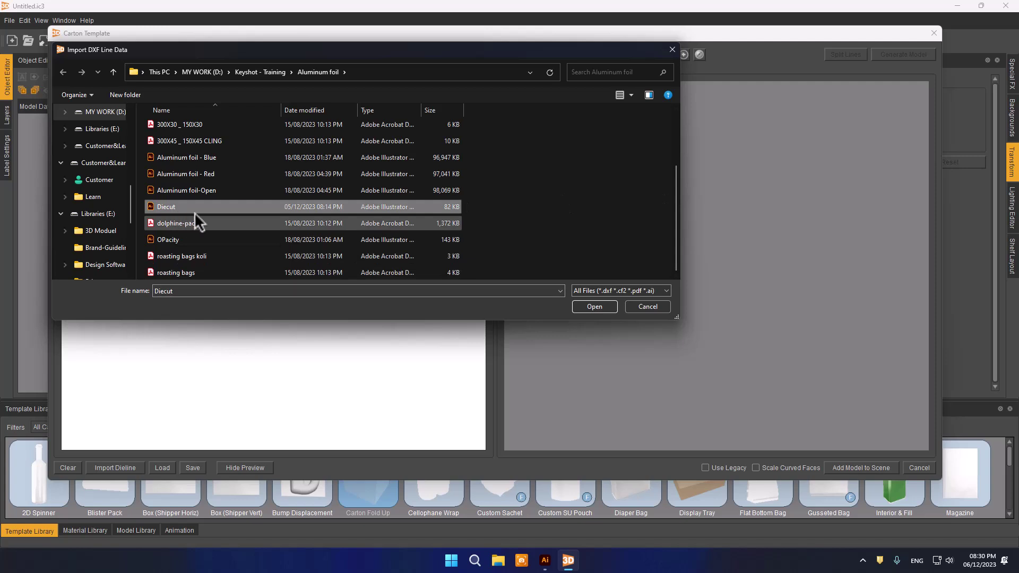
left_click(593, 307)
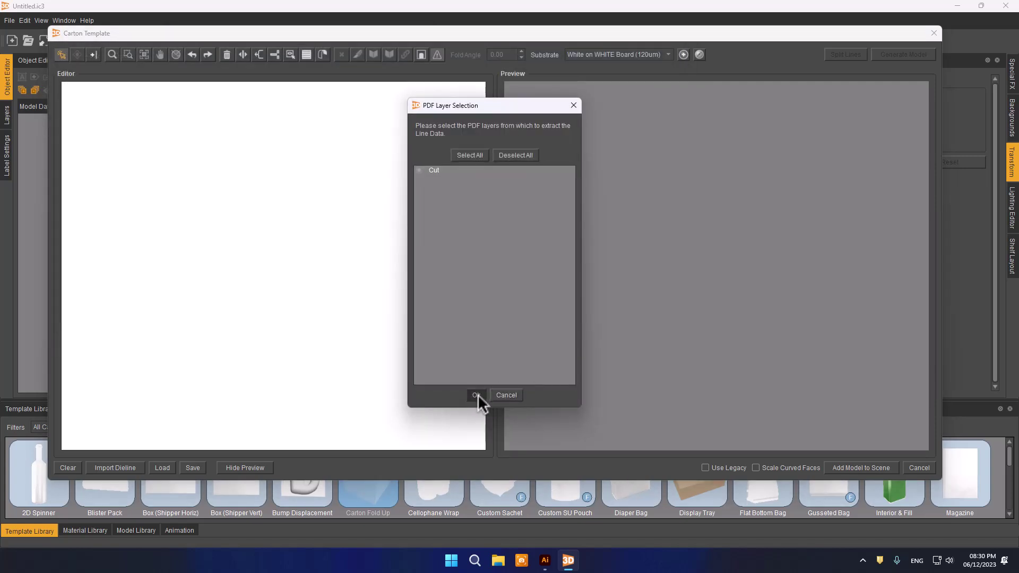
left_click(476, 395)
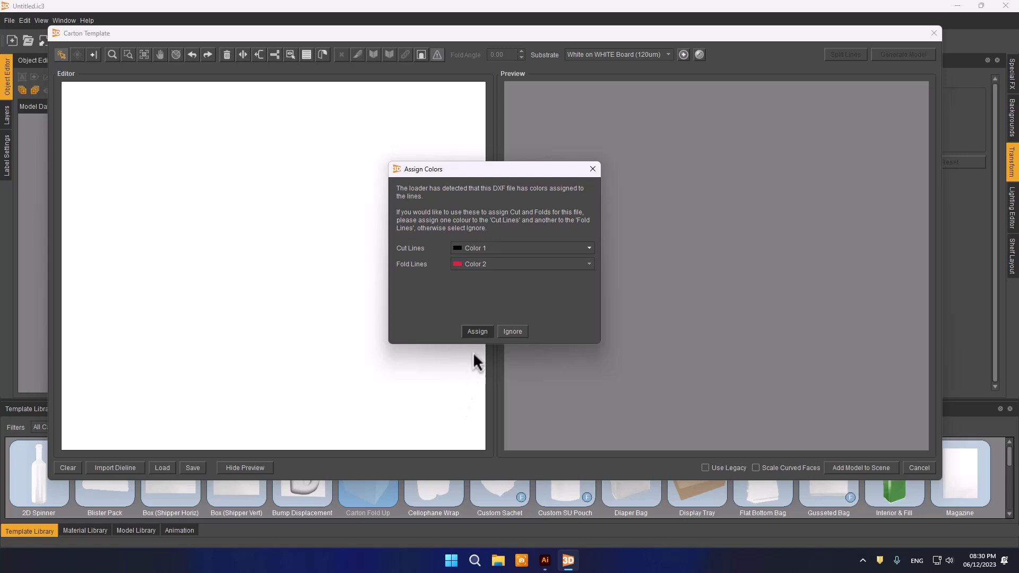
left_click(479, 331)
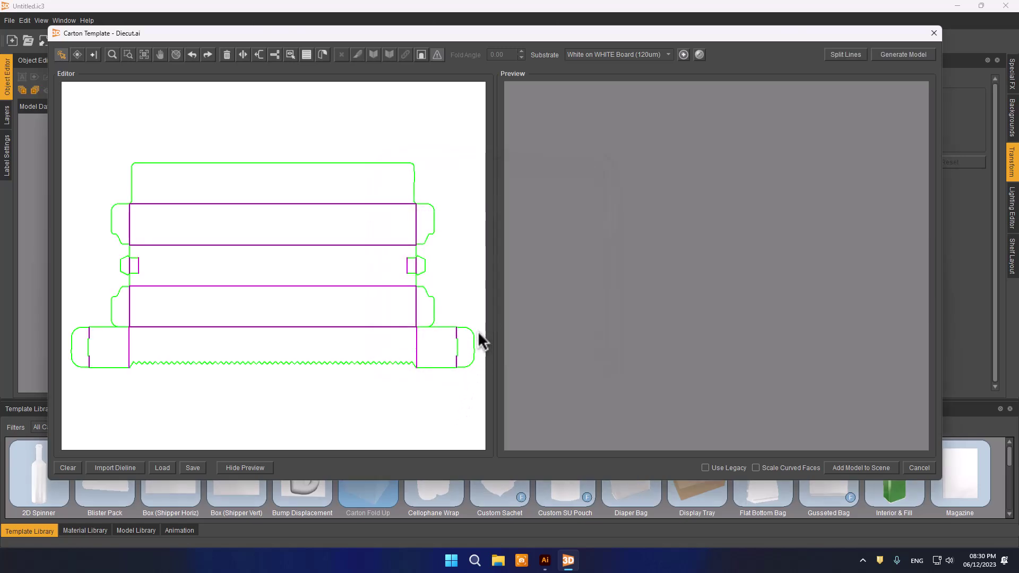
Split the dieline lines and generate the flat carton model in the preview
left_click(845, 55)
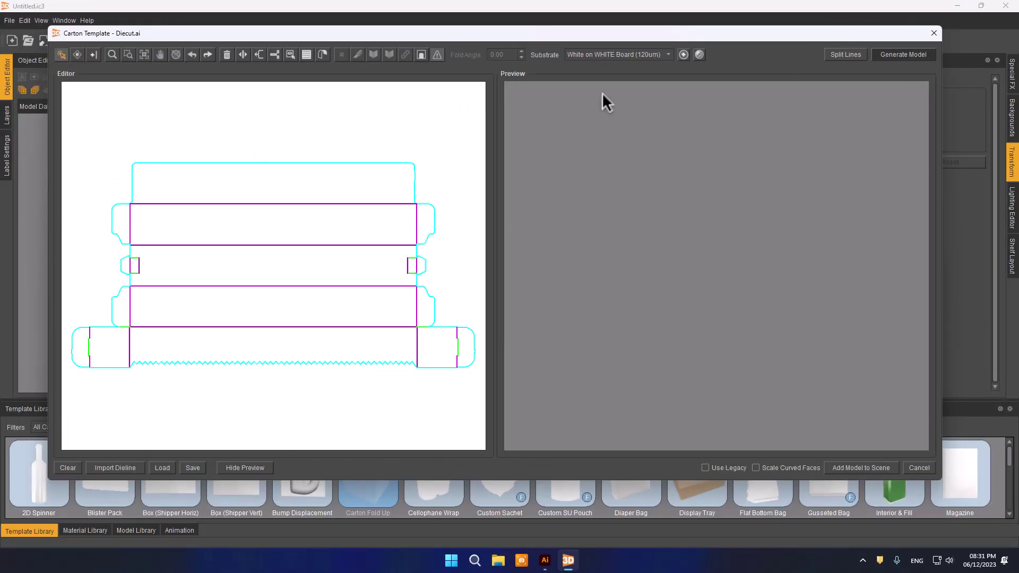
left_click(902, 54)
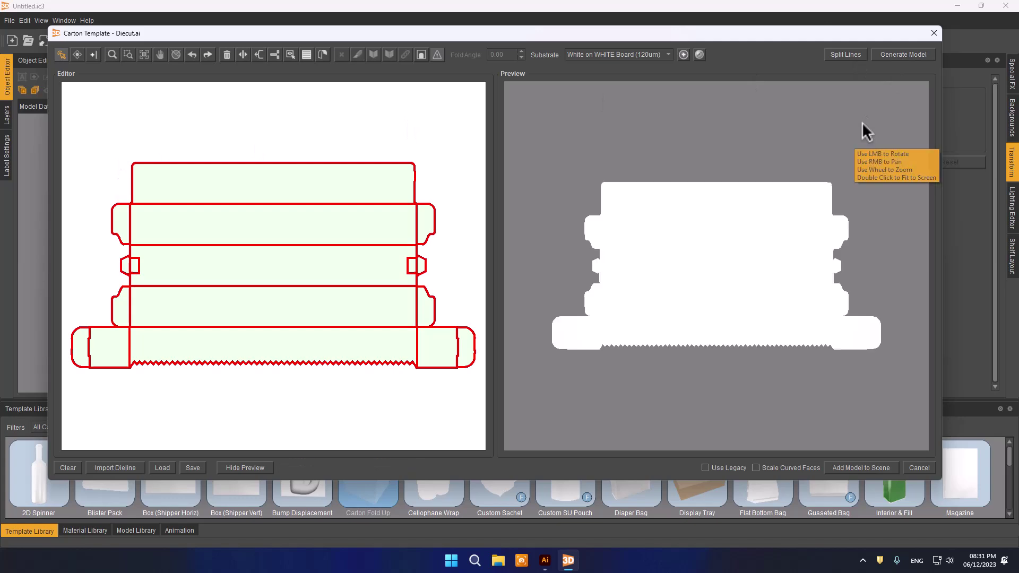
mouse_move(862, 122)
left_mouse_down()
mouse_move(773, 289)
mouse_move(834, 269)
mouse_move(795, 265)
left_mouse_up()
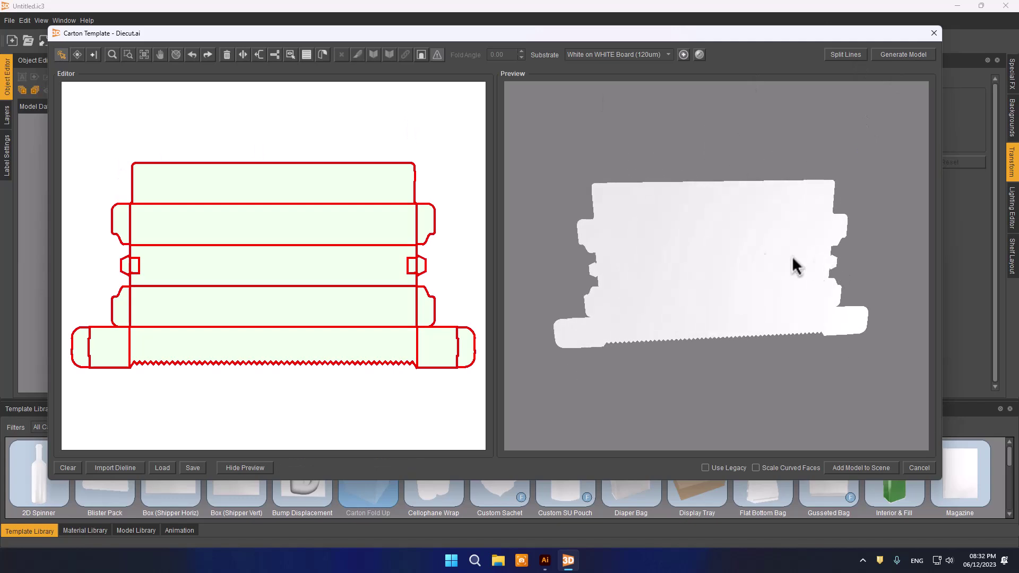
Select all 18 fold lines, fold them to 90°, and add the carton to the scene
left_click(385, 203)
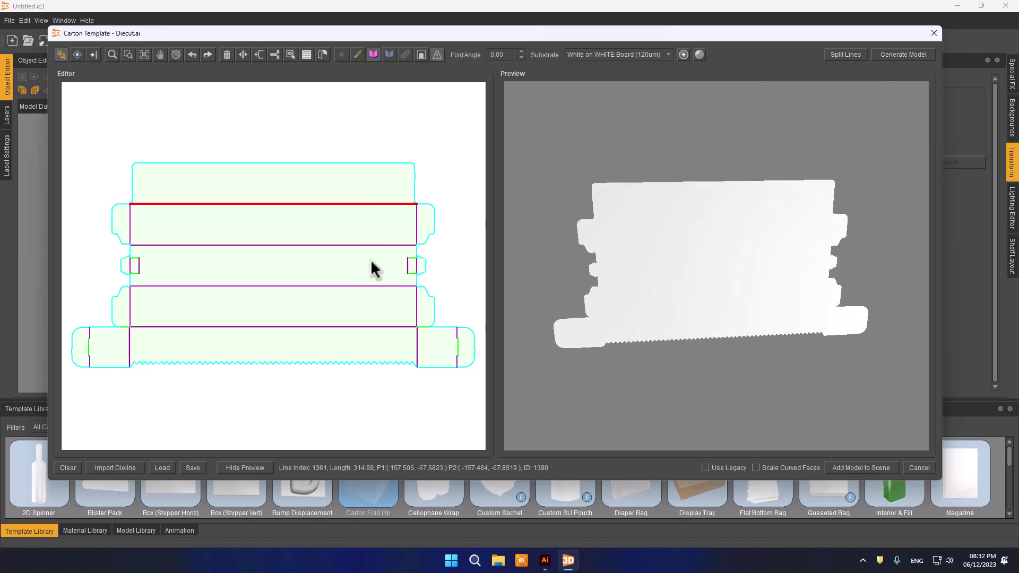
key("ctrl+a")
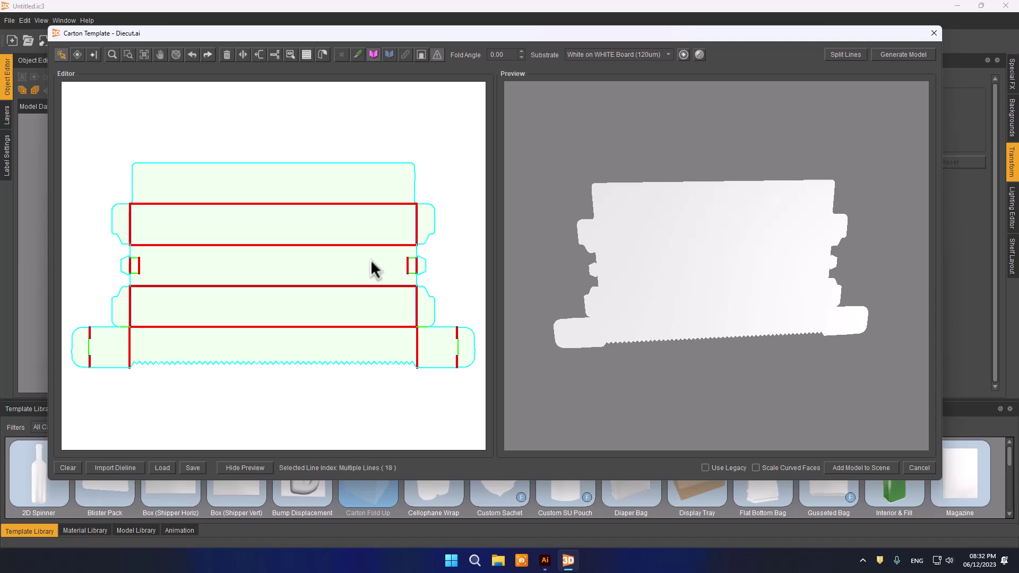
left_click(504, 53)
type("0")
key("Return")
mouse_move(733, 320)
left_mouse_down()
mouse_move(746, 268)
mouse_move(769, 241)
mouse_move(824, 250)
mouse_move(858, 279)
left_mouse_up()
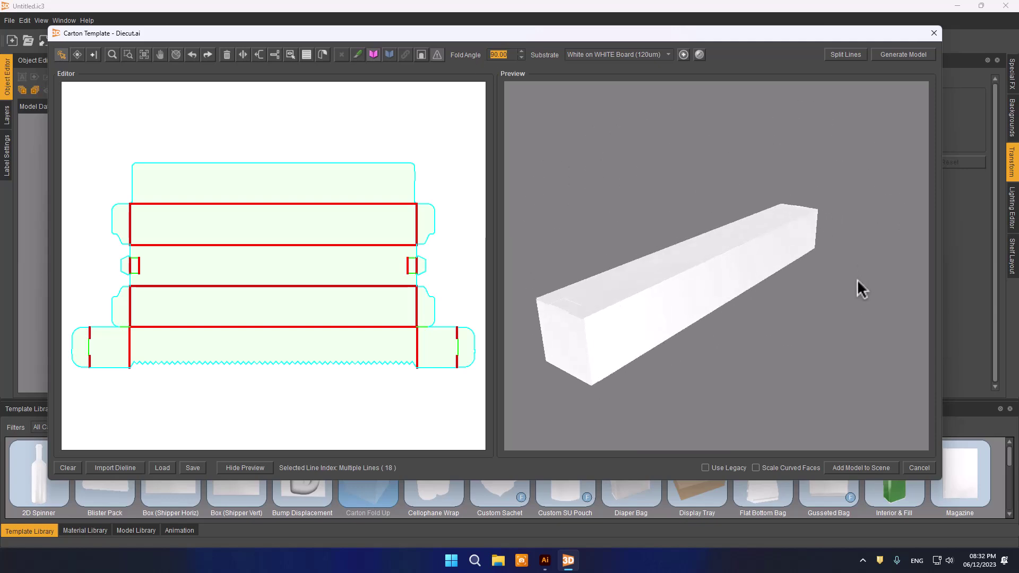
left_click(865, 466)
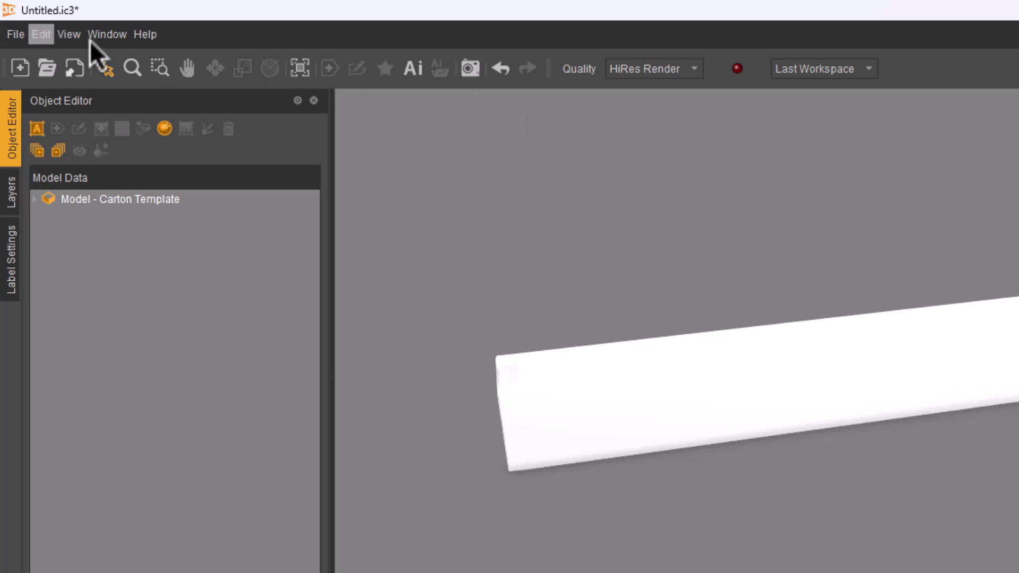
Switch the renderer to iC3D PDF Editor via Edit > Switch Renderer
left_click(38, 34)
mouse_move(107, 117)
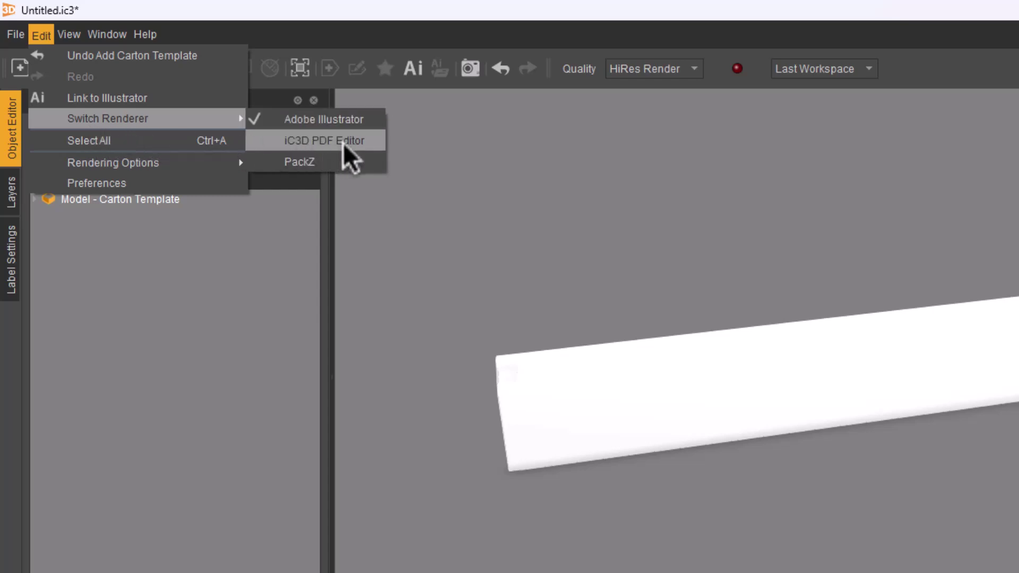
key("Down")
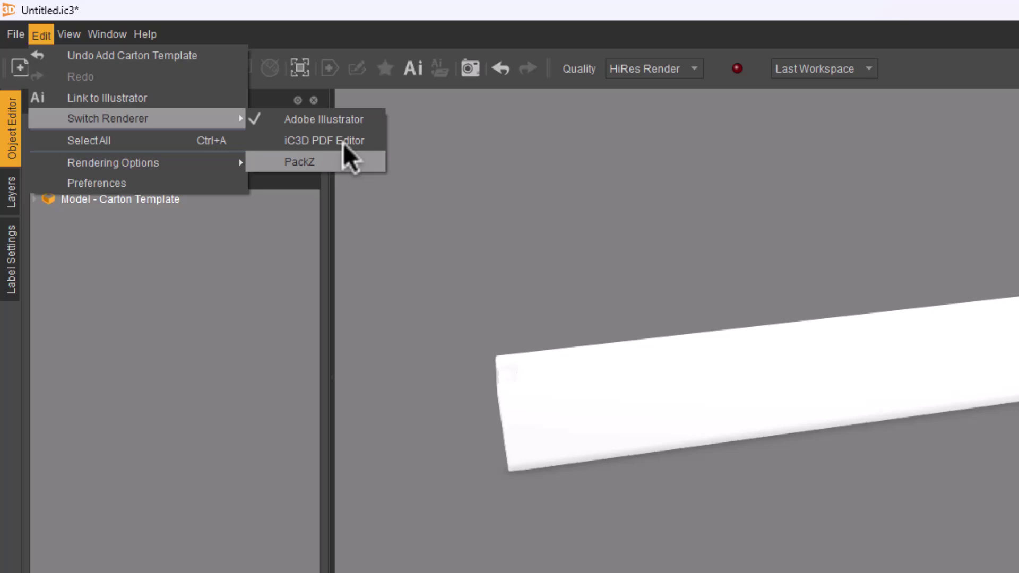
left_click(311, 139)
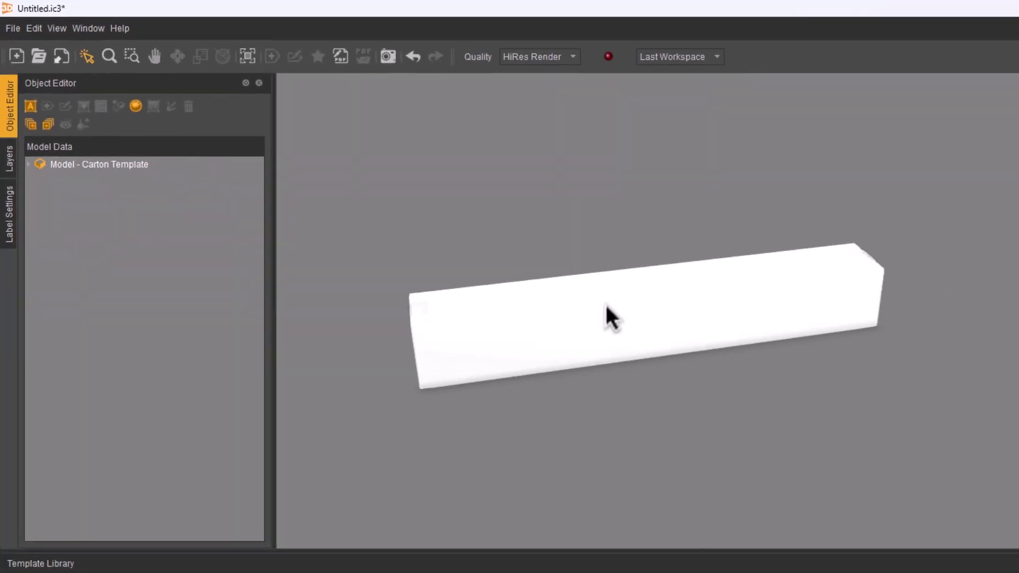
Select and deselect the carton, then close Aluminum foil - Red.ai in Illustrator
left_click(438, 228)
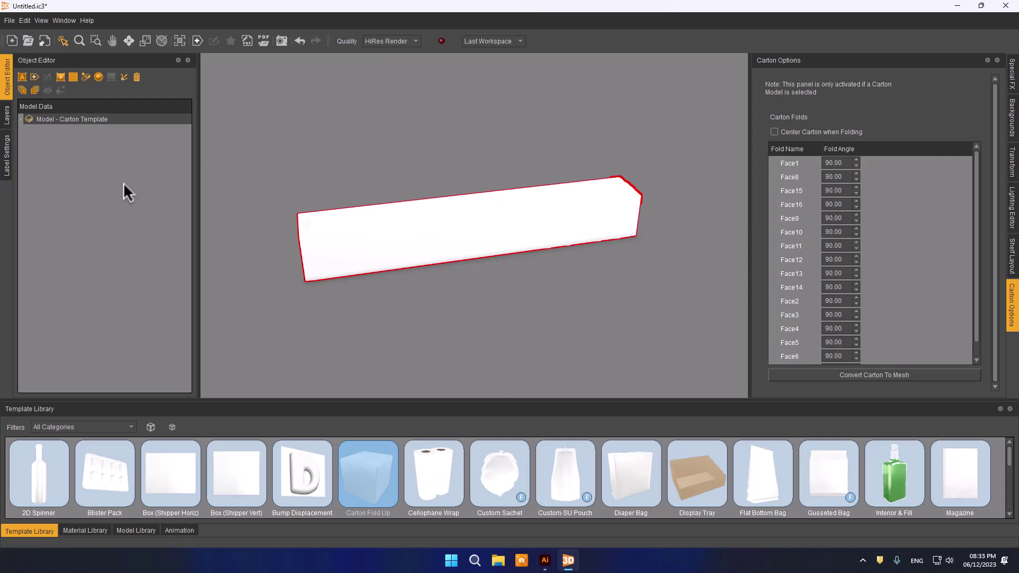
left_click(366, 117)
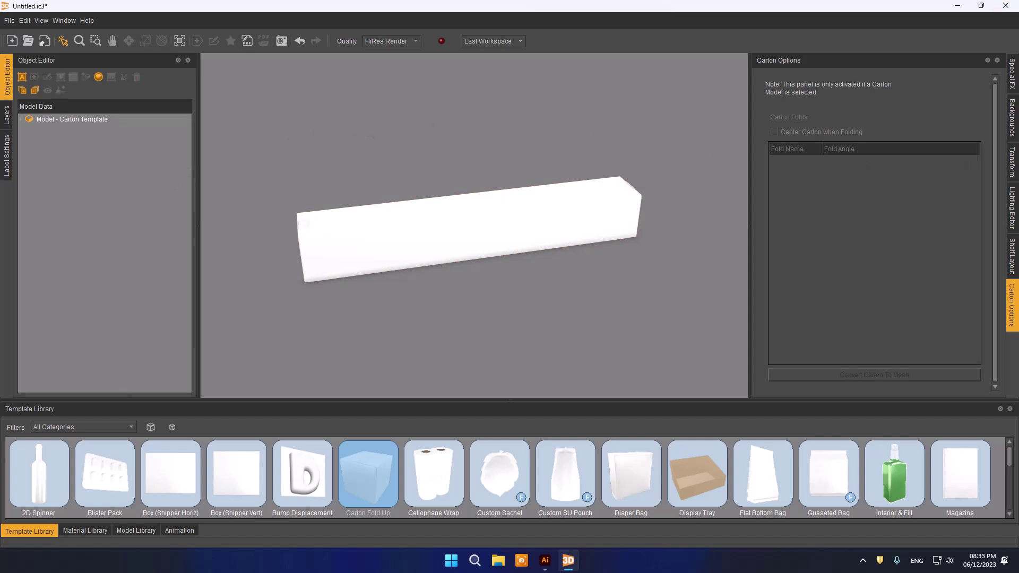
key("alt+Tab")
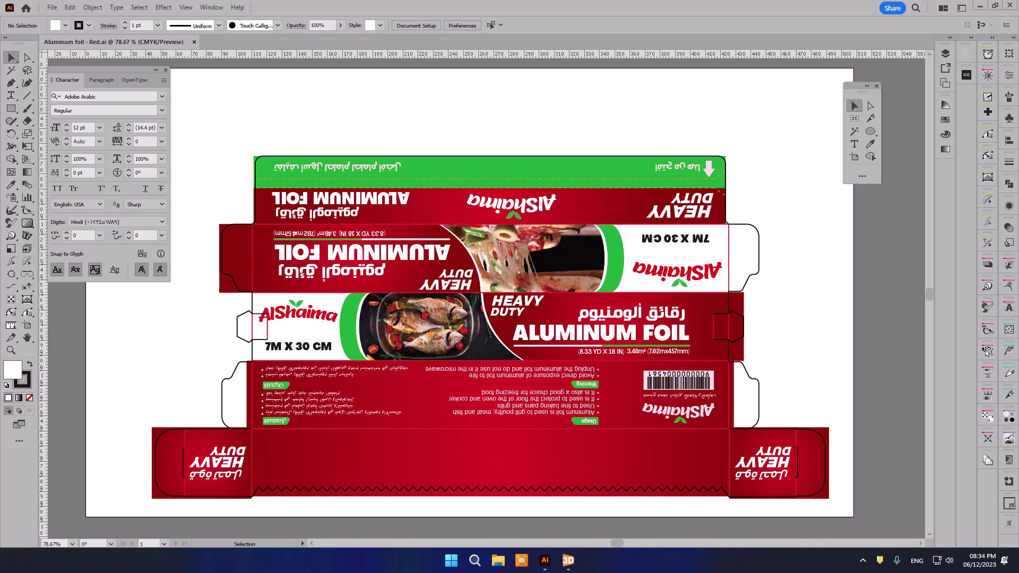
left_click(194, 42)
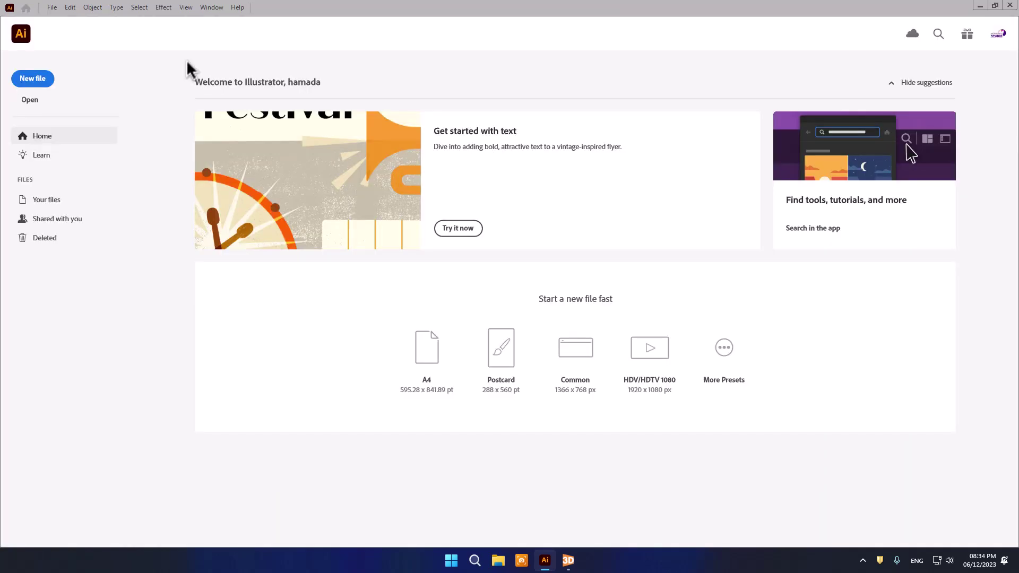
Back in iC3D, load Aluminum foil - Red into the PDF Editor and select it on the dieline
left_click(568, 561)
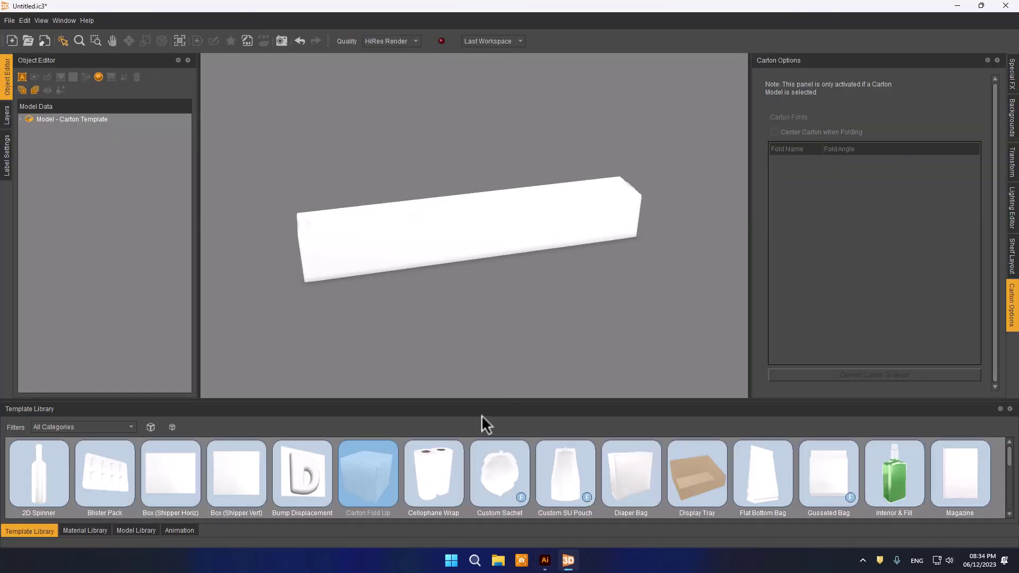
left_click(247, 41)
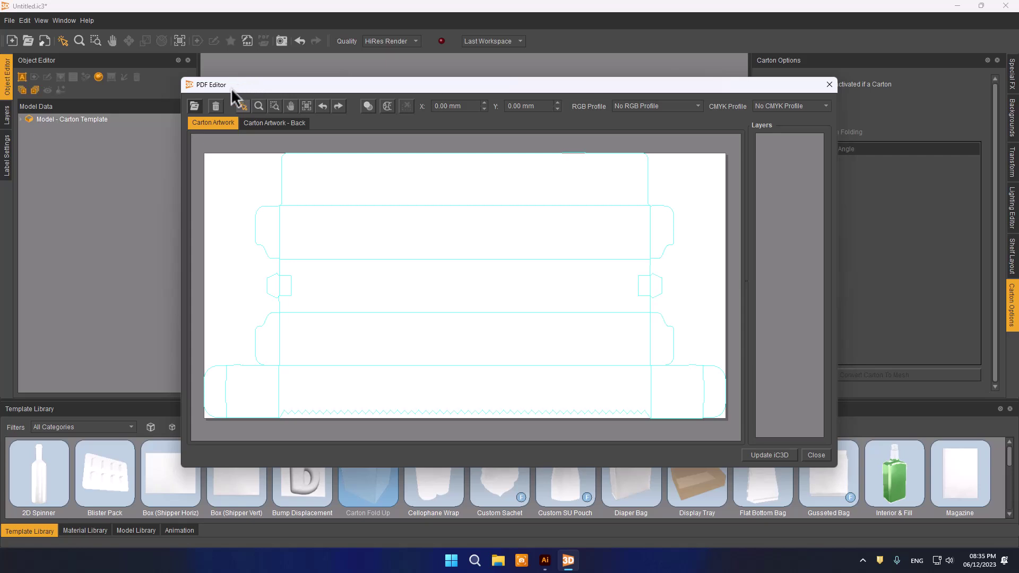
left_click(194, 106)
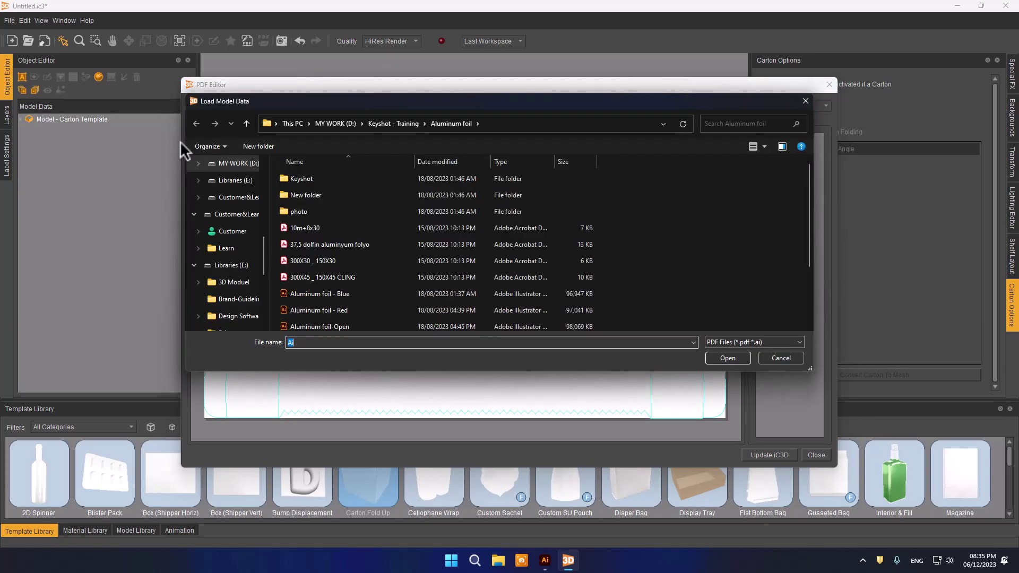
left_click(339, 308)
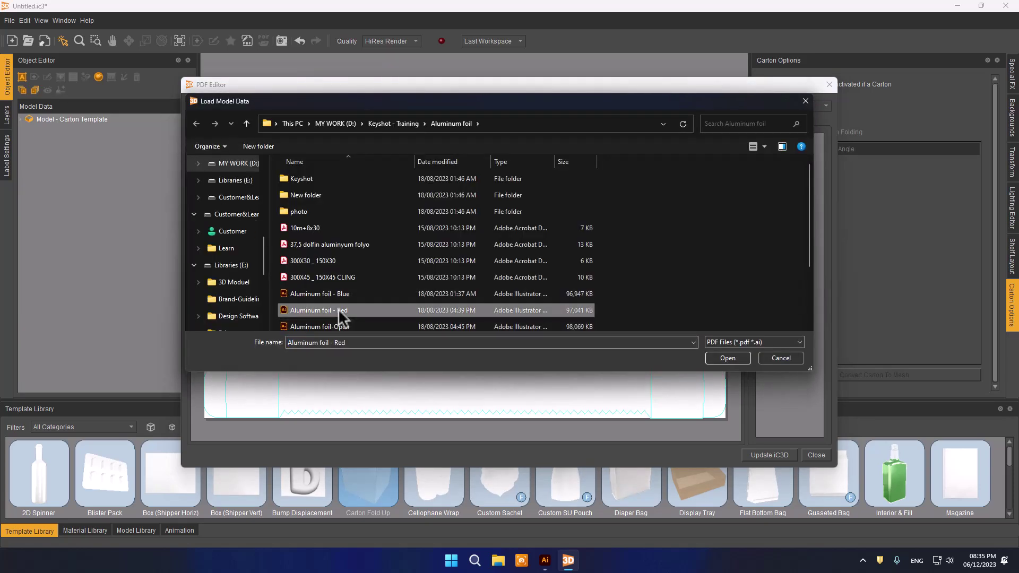
left_click(530, 344)
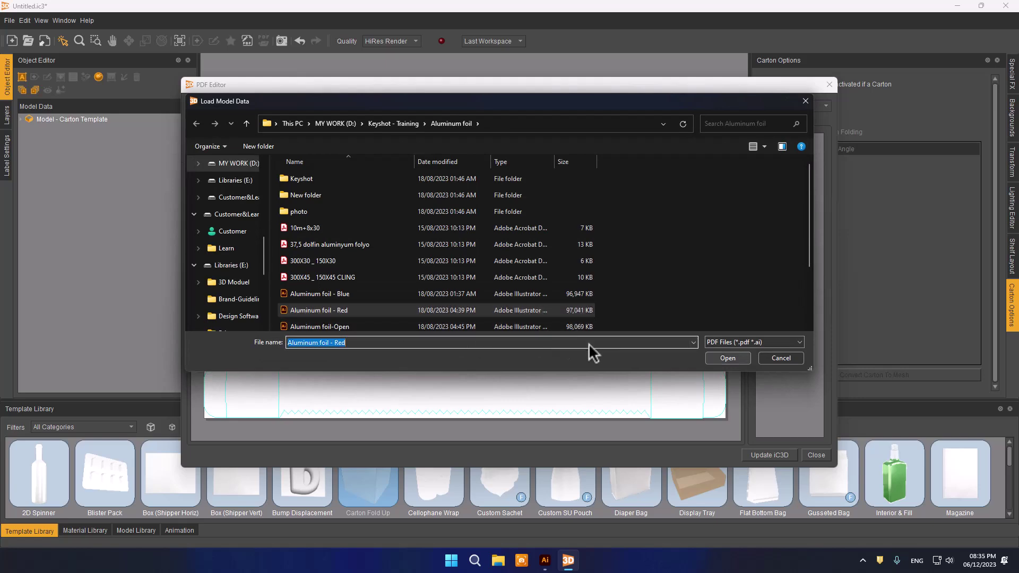
left_click(733, 361)
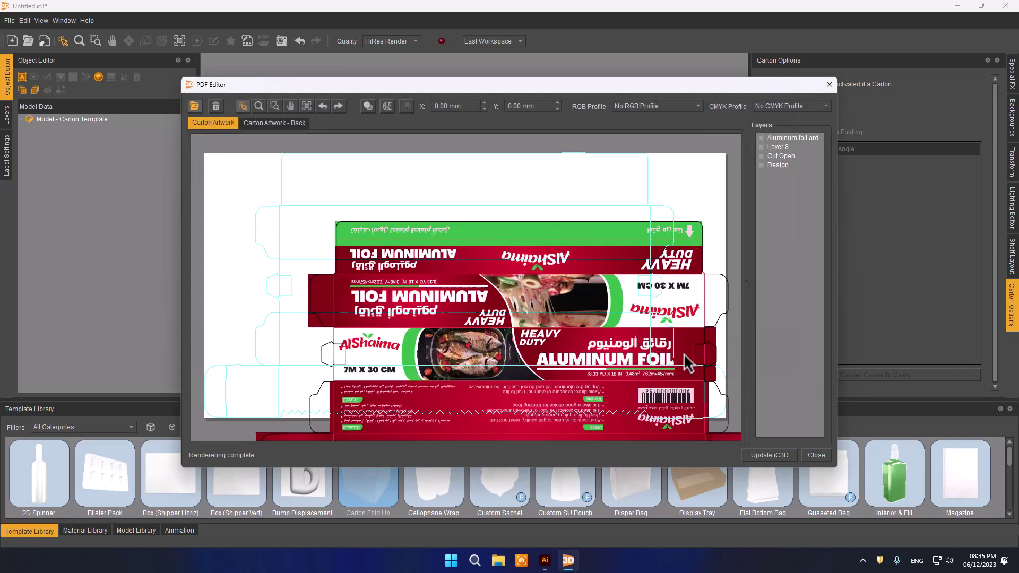
left_click(683, 268)
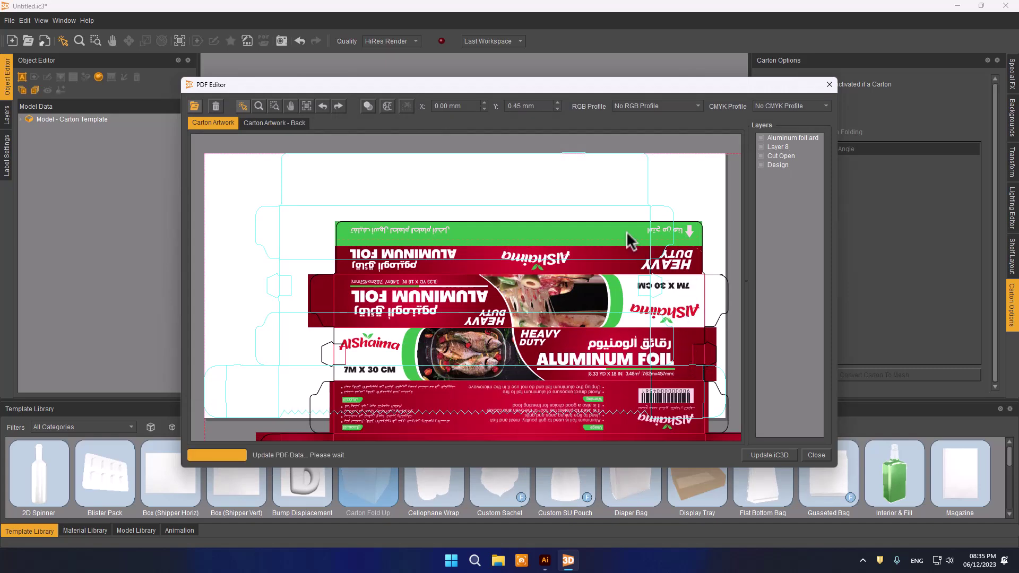
Drag the artwork onto the dieline and step it right with the X spinner
left_click_drag(627, 232, 589, 194)
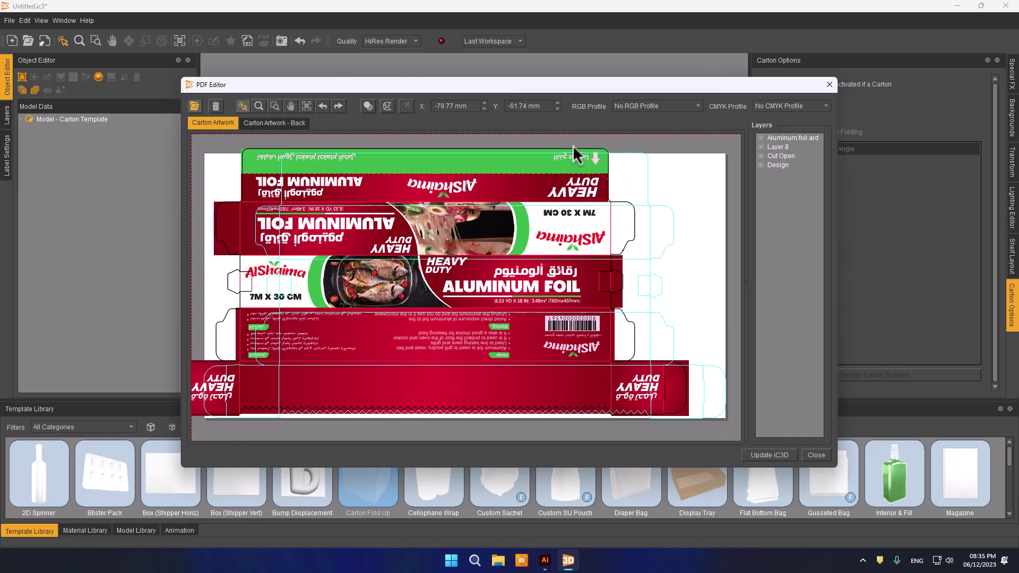
left_click(557, 103)
left_click(557, 103)
left_click(557, 103)
left_click(557, 103)
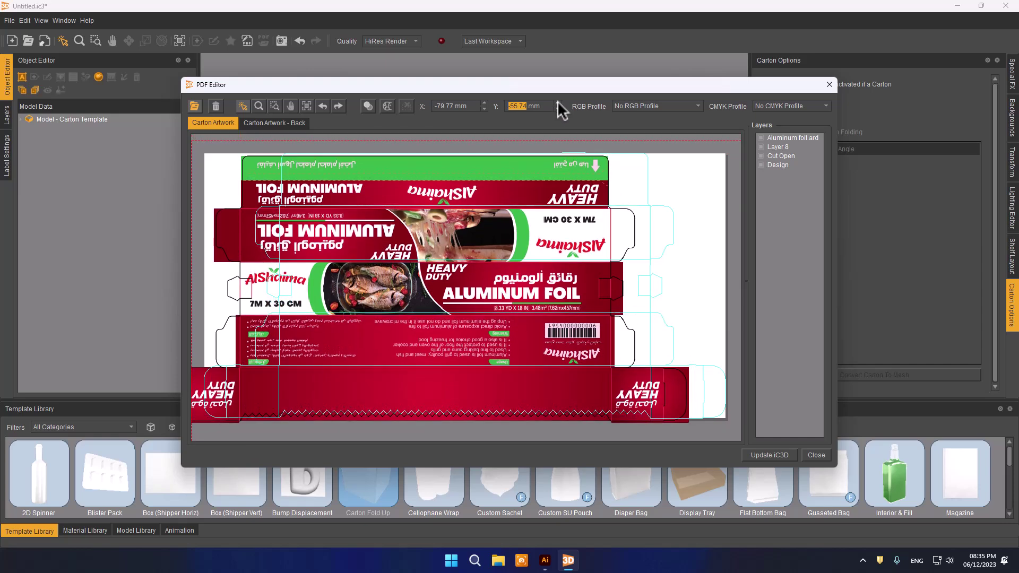
left_click(484, 103)
left_click(484, 103)
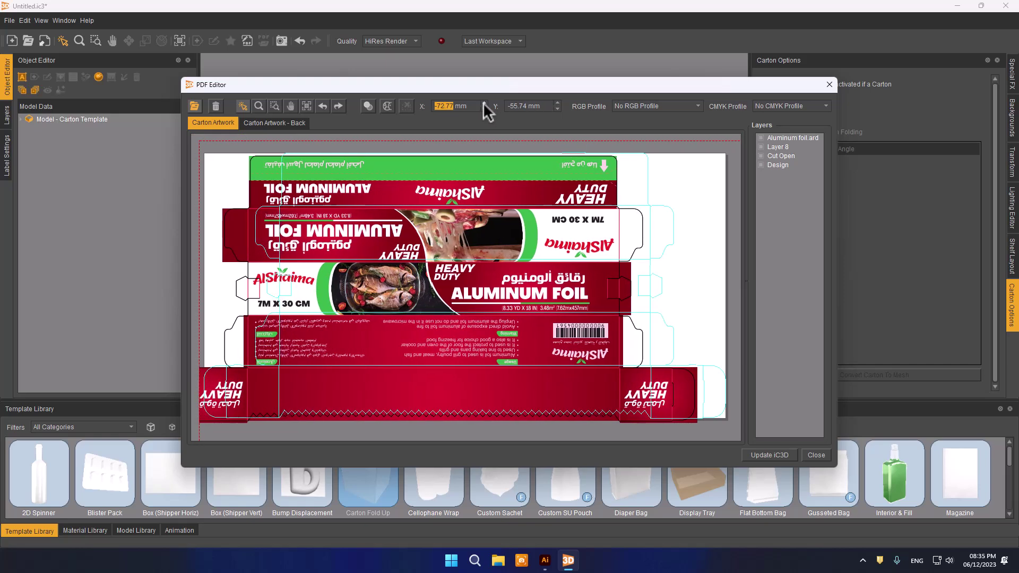
left_click(484, 103)
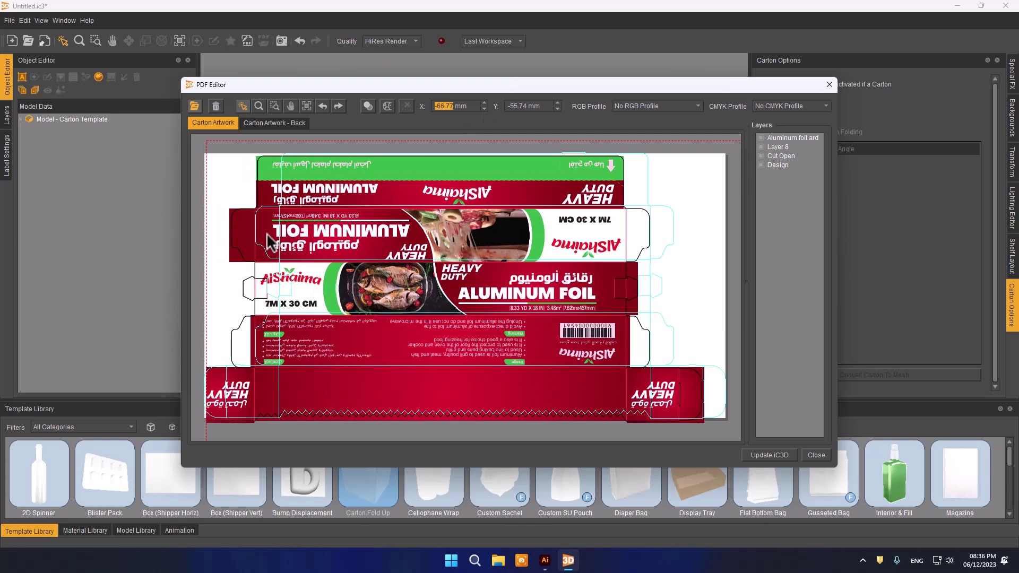
left_click(484, 103)
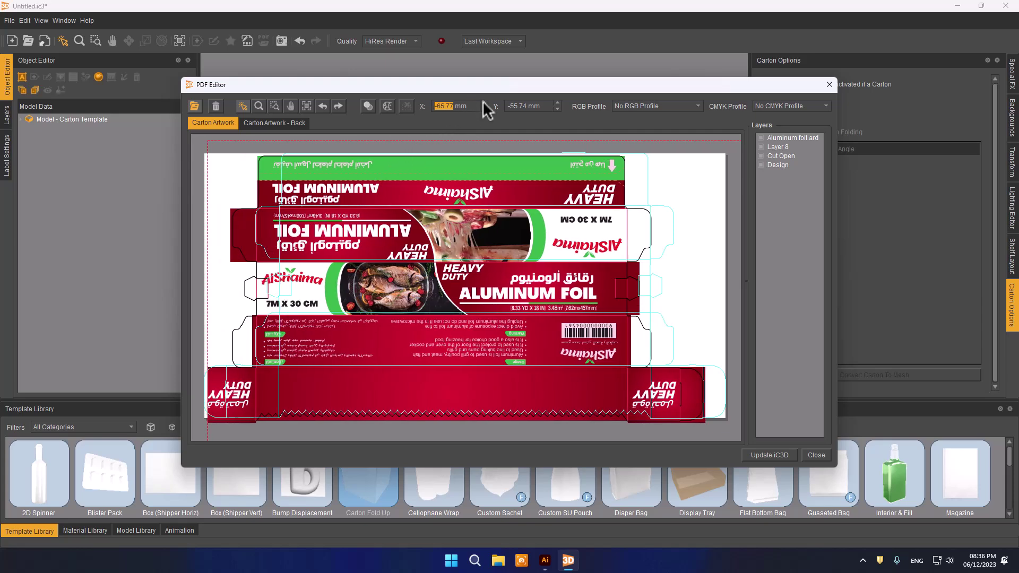
left_click(484, 103)
left_click(484, 103)
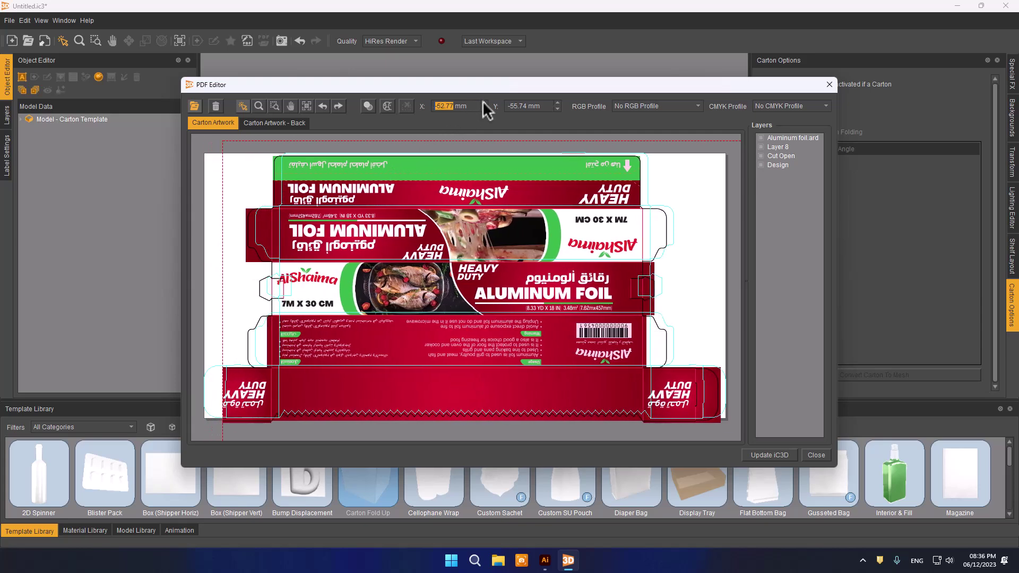
left_click(483, 103)
left_click(484, 103)
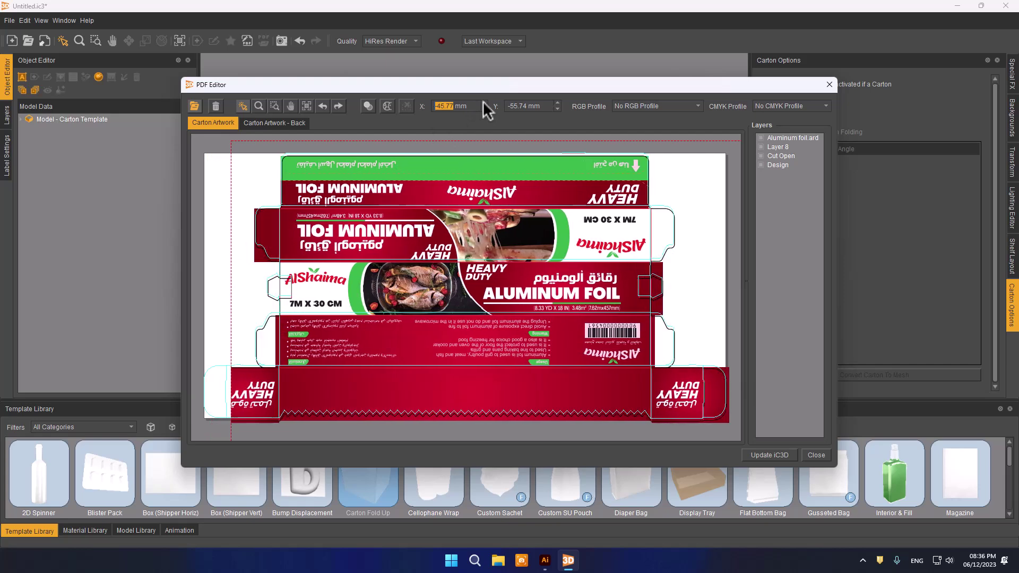
Fine-tune Y to settle at X -45.77 mm, Y -57.74 mm, and select the Design layer
left_click(557, 108)
left_click(557, 108)
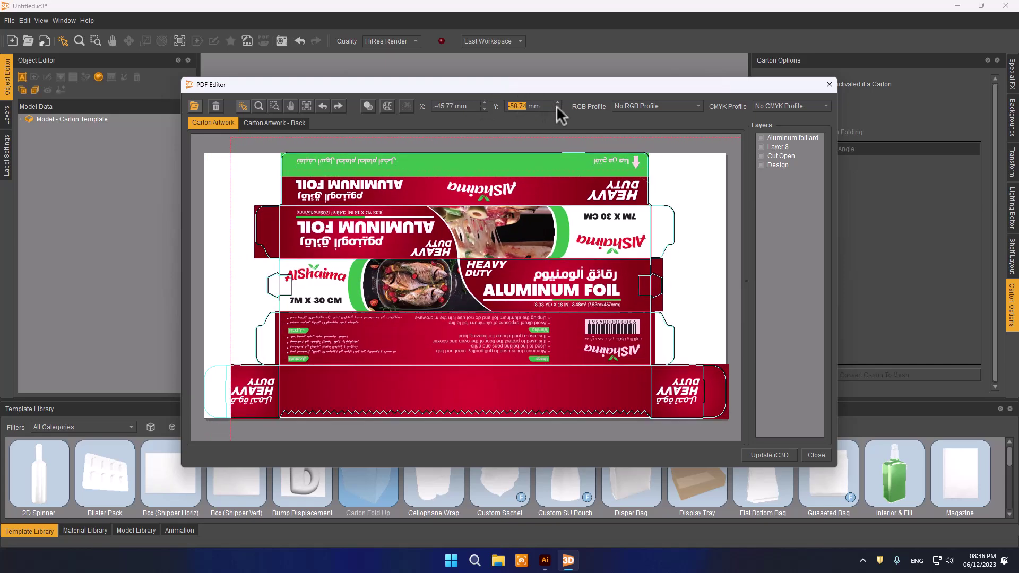
left_click(557, 103)
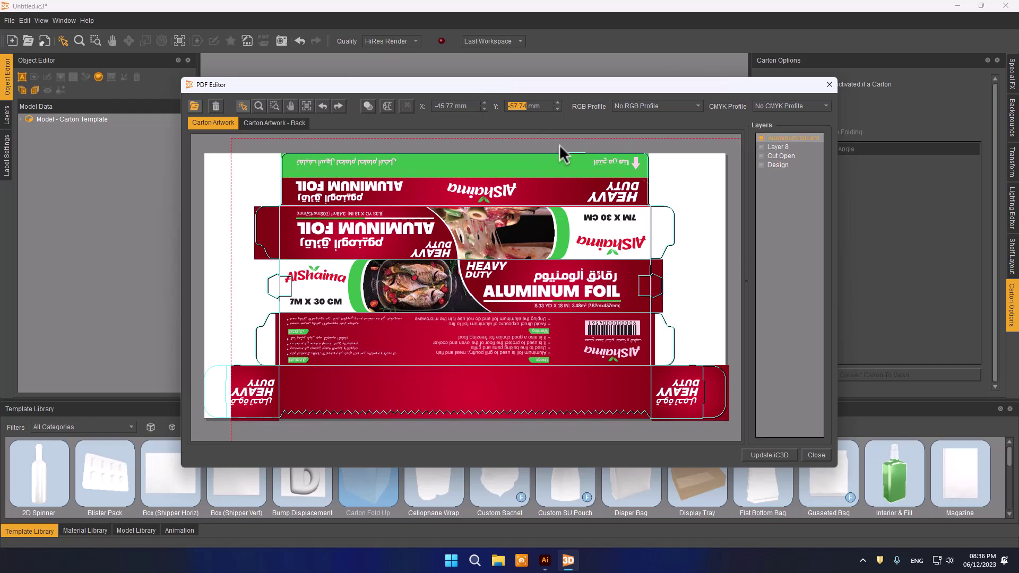
left_click(776, 162)
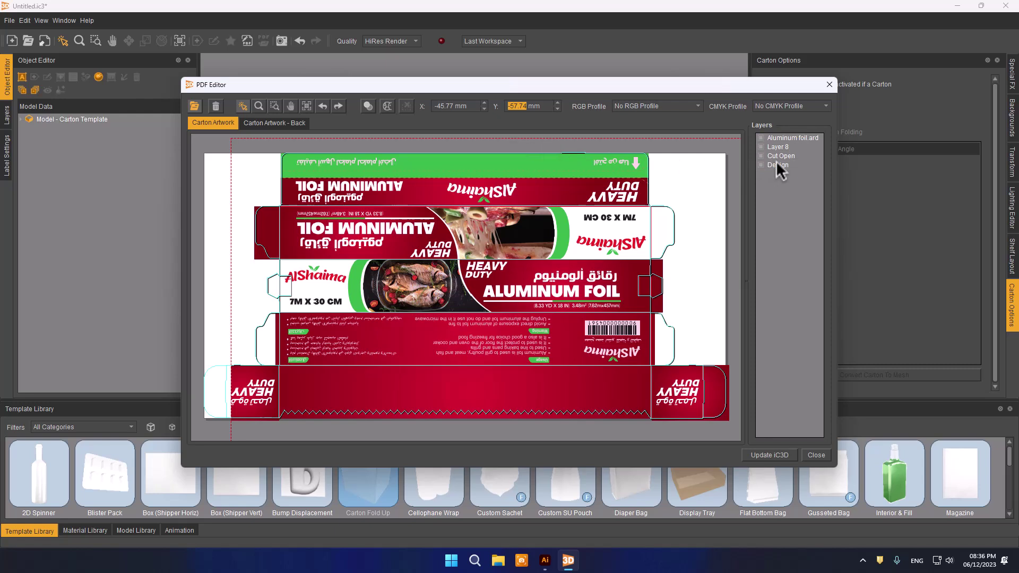
Select the Aluminum foil.ard, Cut Open and Layer 8 layers, then Update iC3D to wrap the carton
left_click(764, 138)
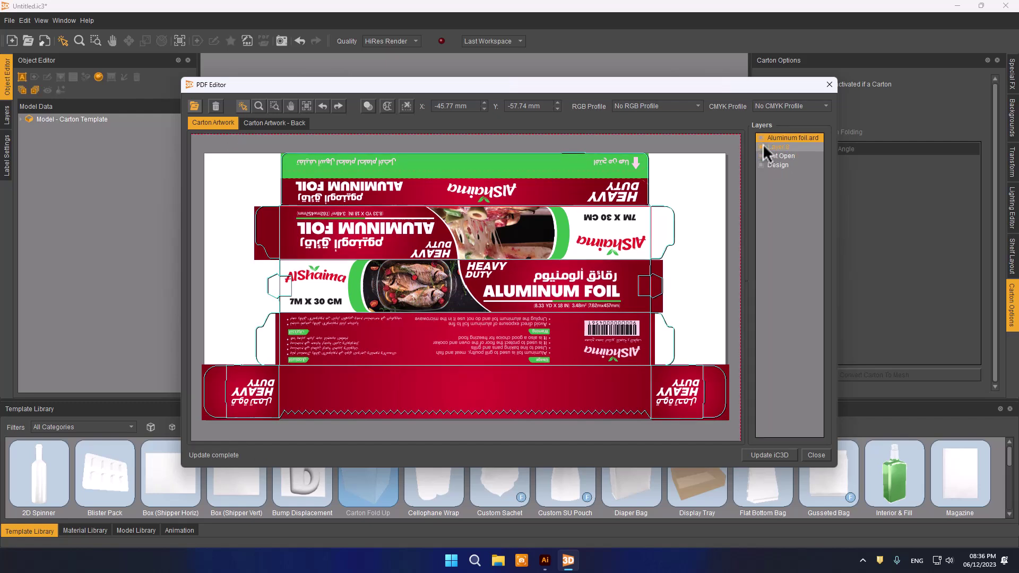
left_click(761, 154)
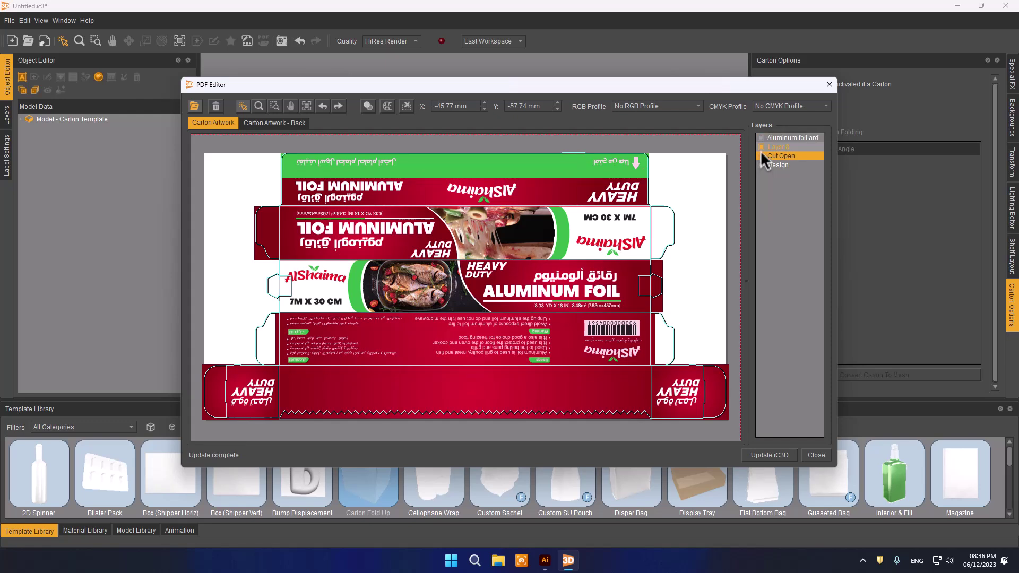
left_click(760, 146)
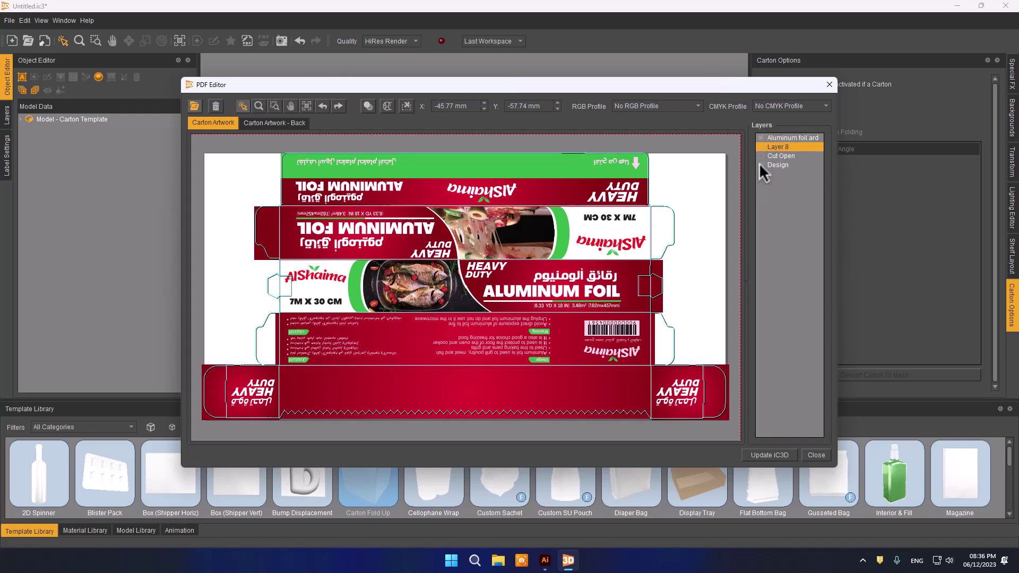
left_click(761, 138)
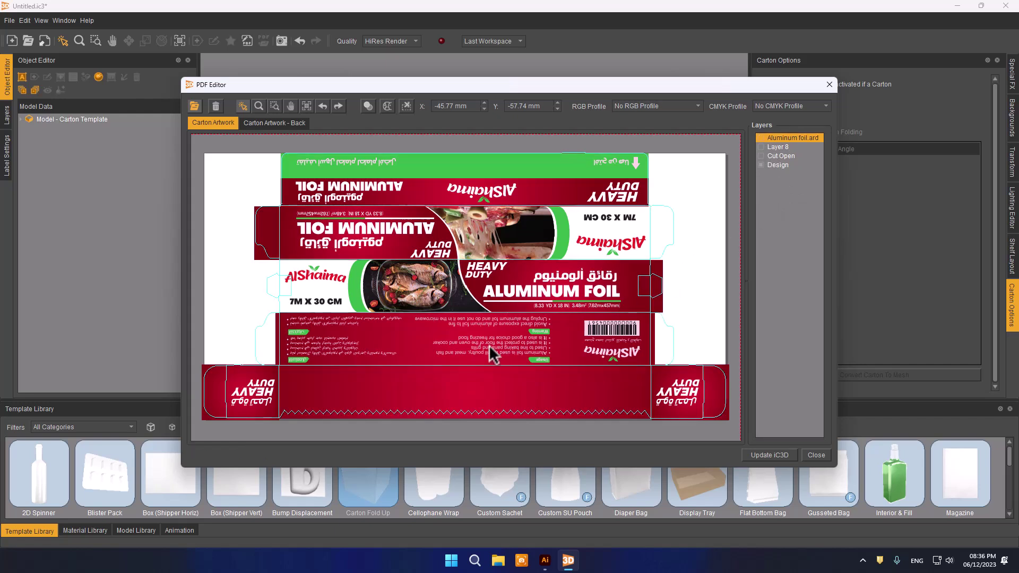
left_click(765, 453)
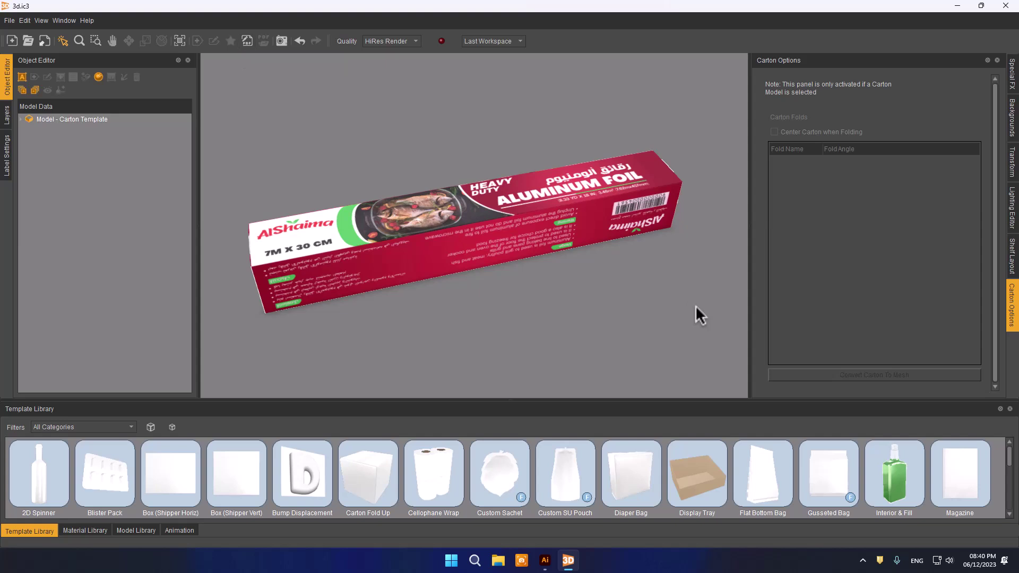
In Illustrator, select the green curved band beside the fish photo and try a light pink fill
key("alt+Tab")
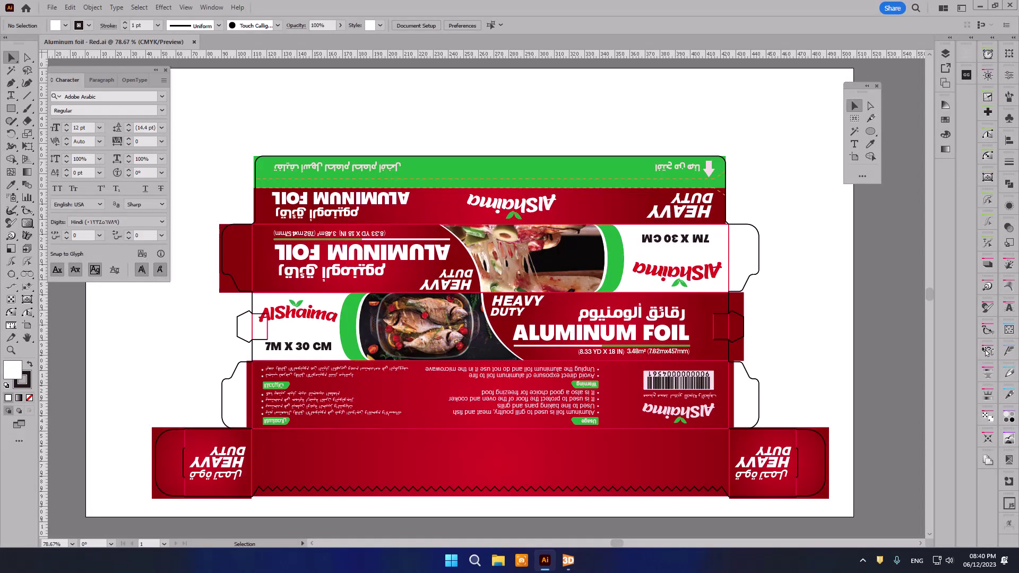
left_click_drag(704, 271, 707, 201)
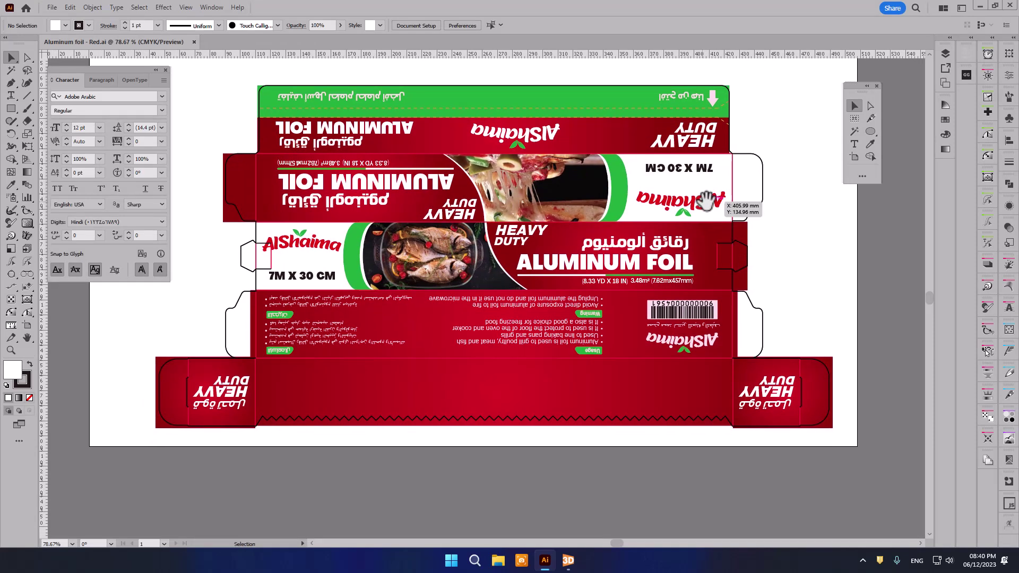
scroll(687, 268, "down", 2)
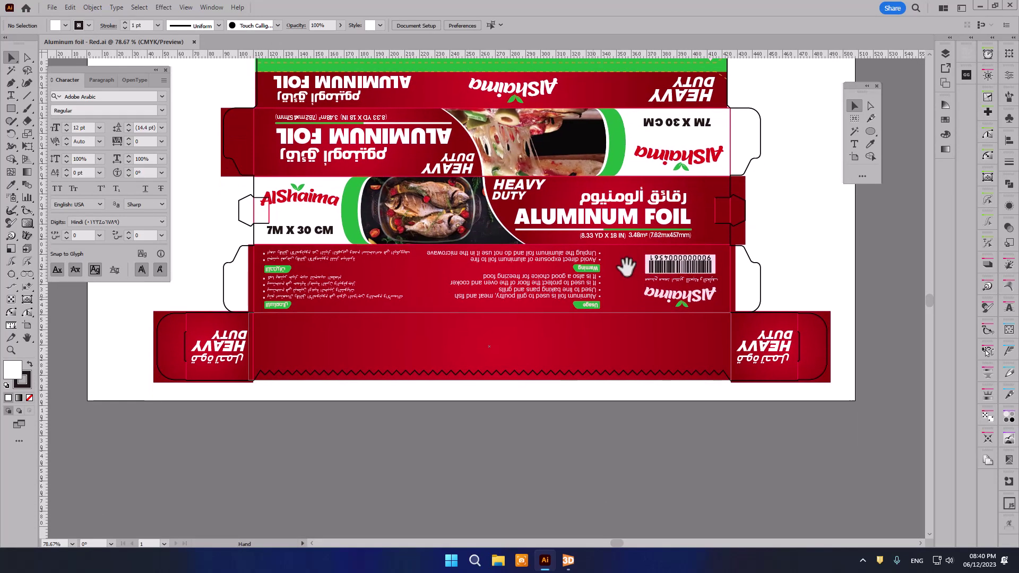
scroll(525, 256, "up", 1, "alt")
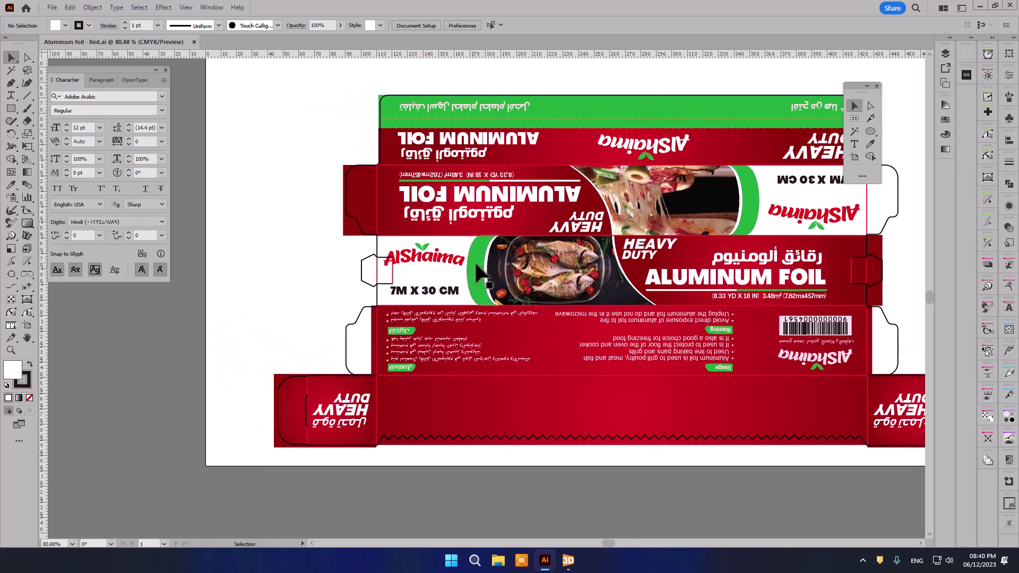
left_click(480, 272)
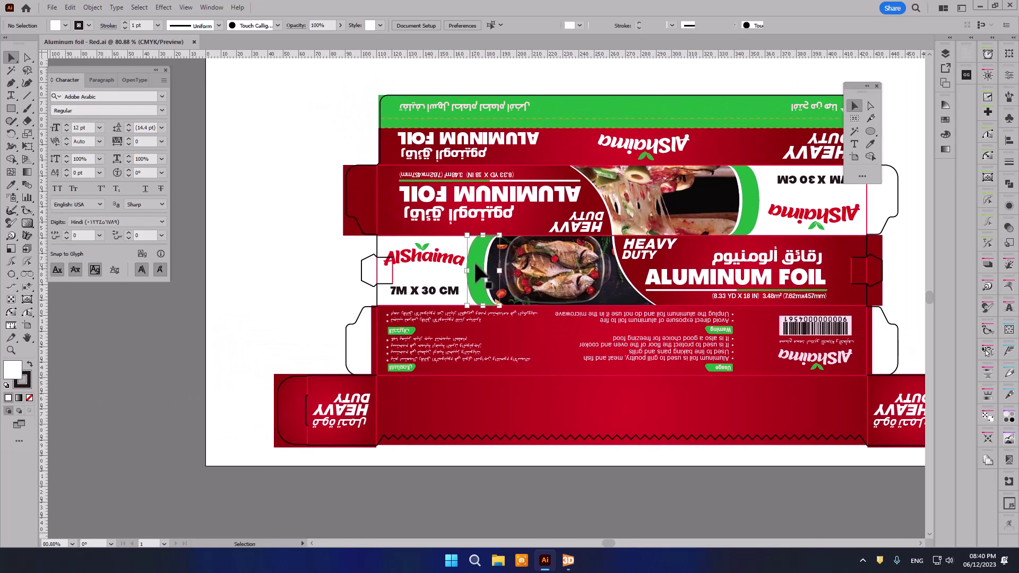
left_click(64, 25)
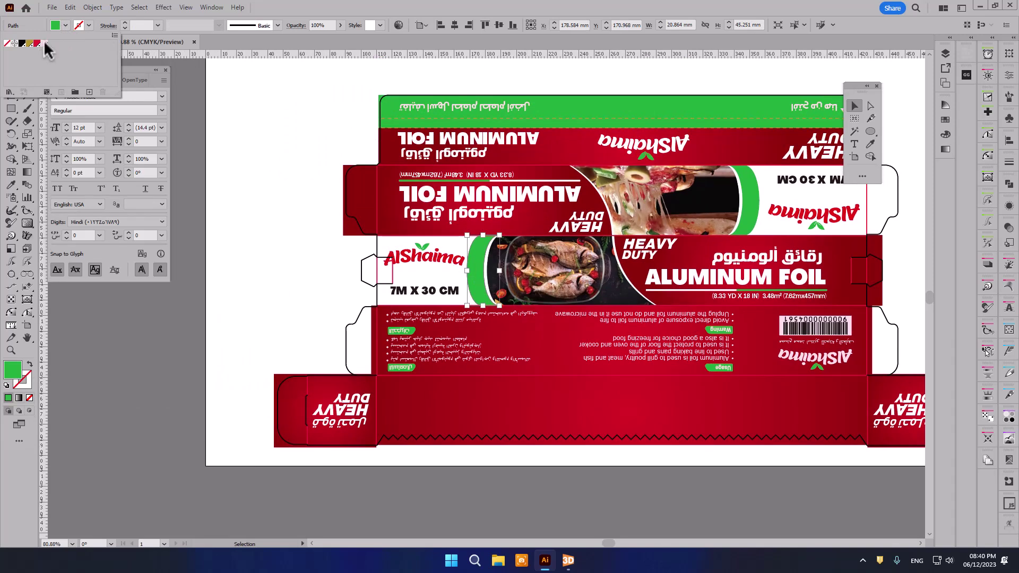
left_click(44, 43)
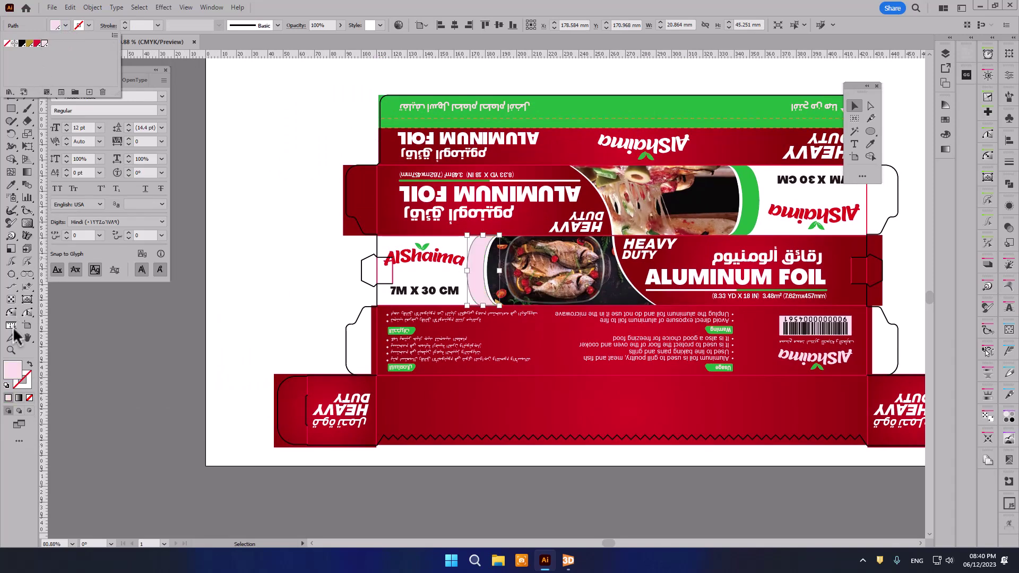
left_click(13, 372)
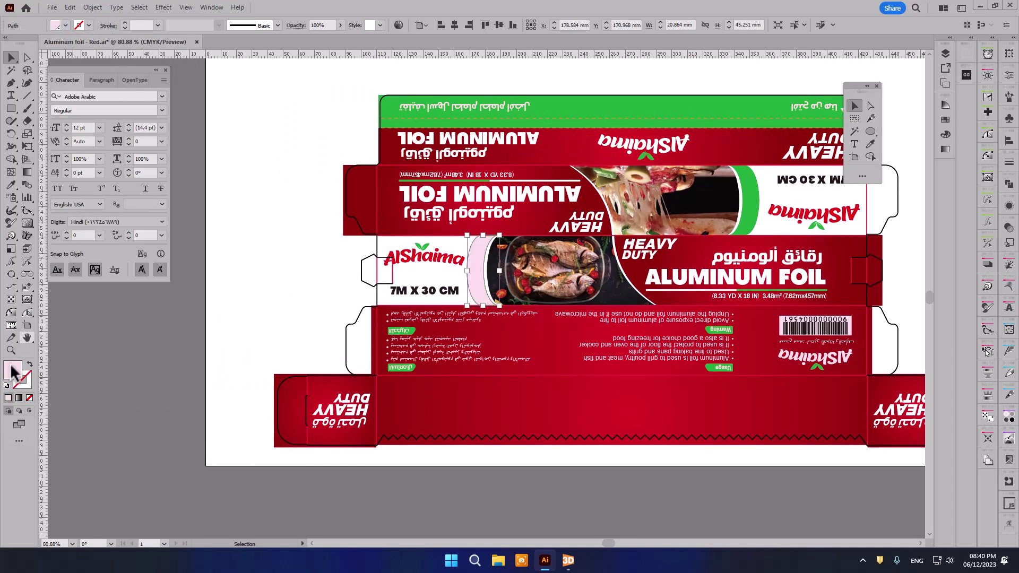
Change the band's fill to gold, save the artwork, and switch back to iC3D
left_click(65, 25)
left_click(29, 43)
left_click(250, 159)
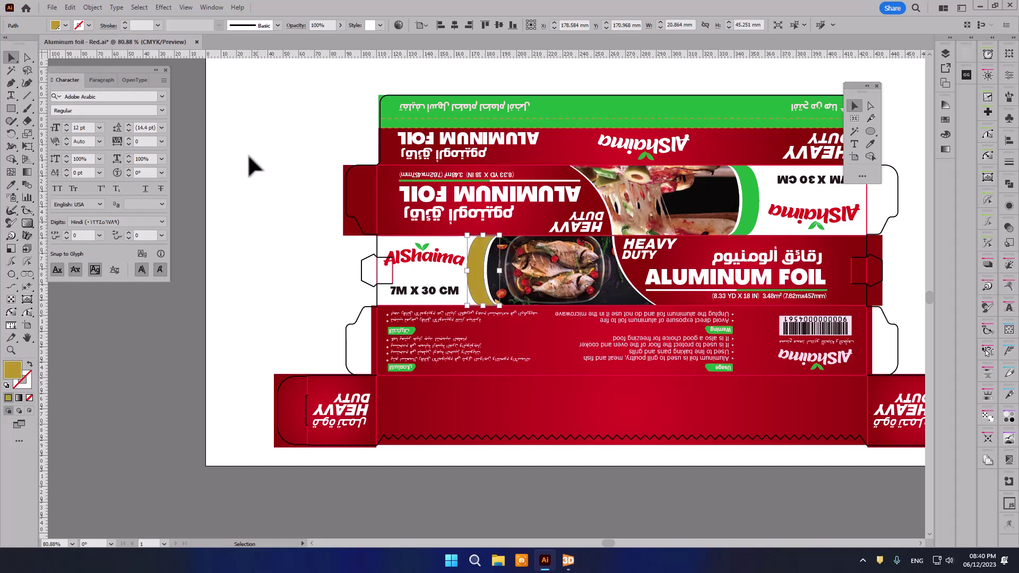
left_click(229, 202)
key("a")
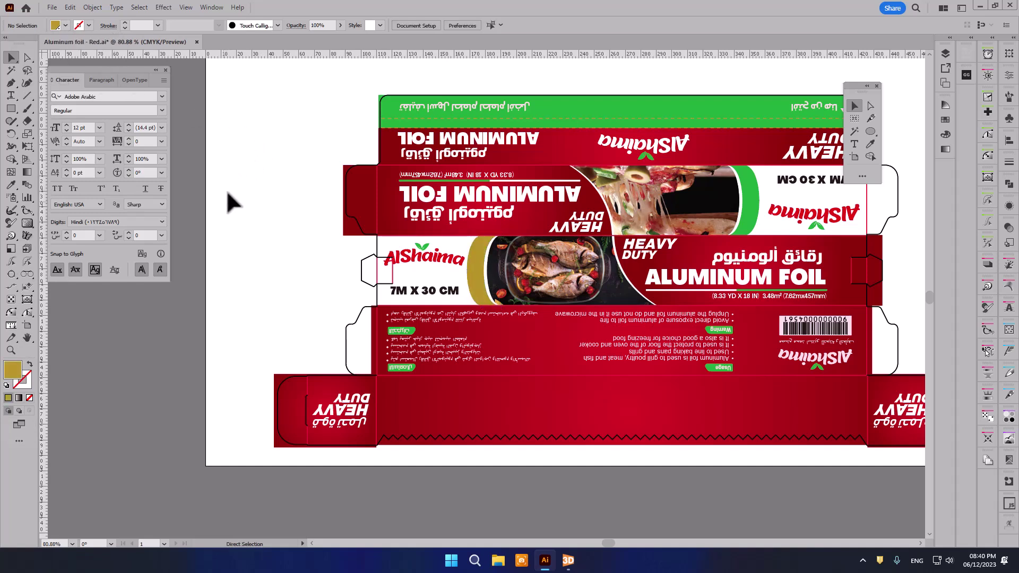
left_click(568, 560)
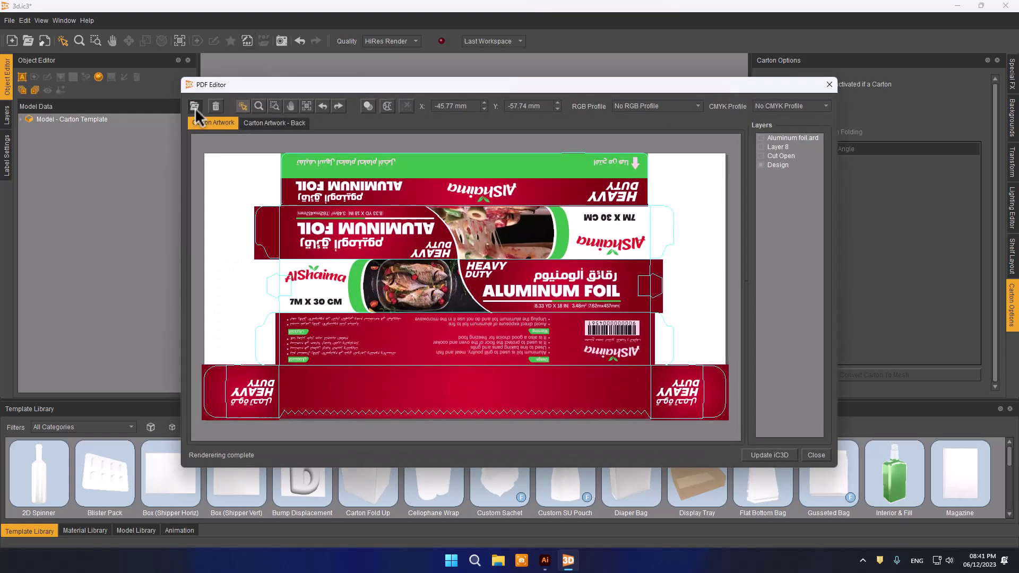
Reload the Aluminum foil - Red artwork file into the PDF Editor
left_click(195, 106)
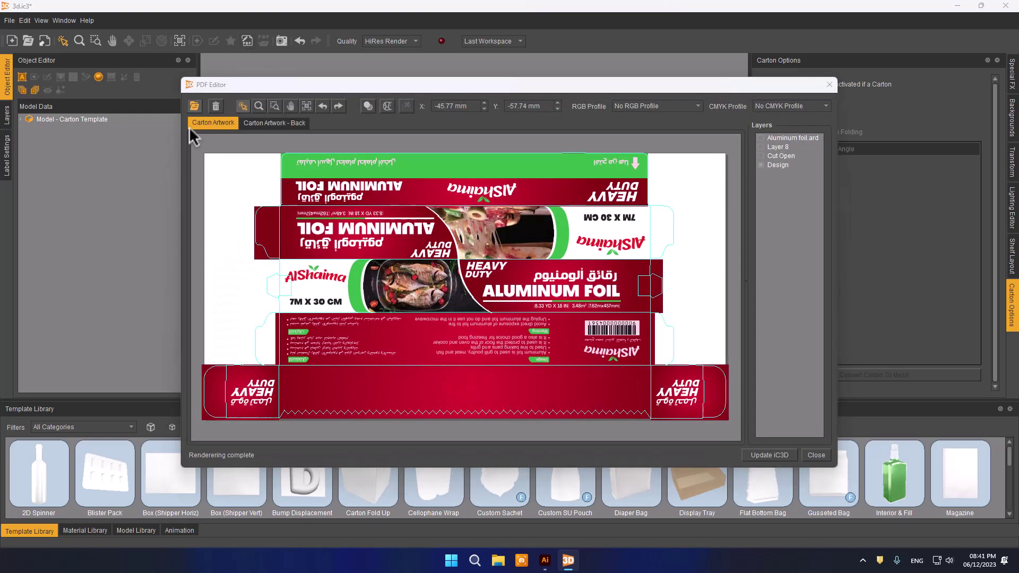
left_click(345, 312)
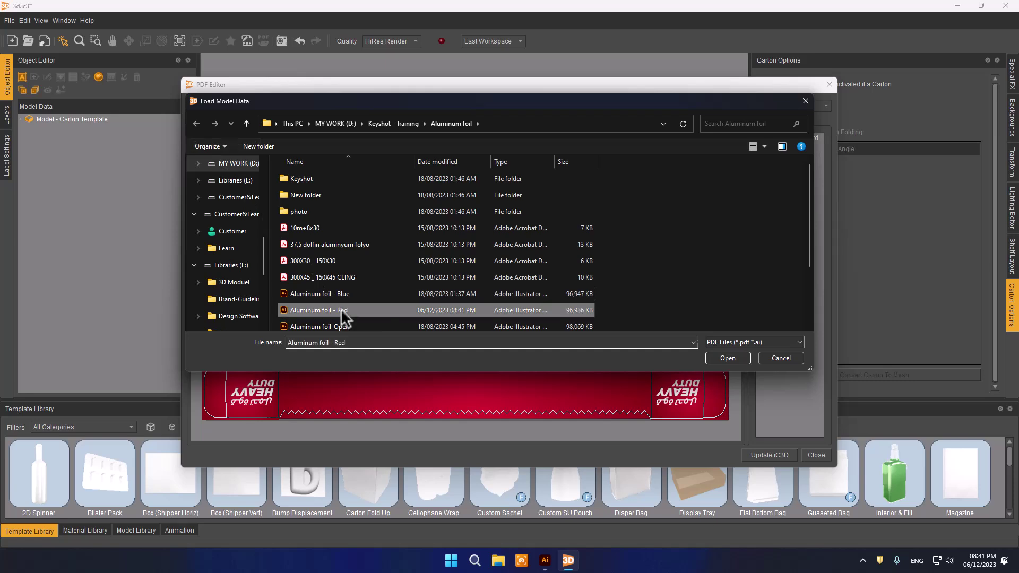
left_click(727, 358)
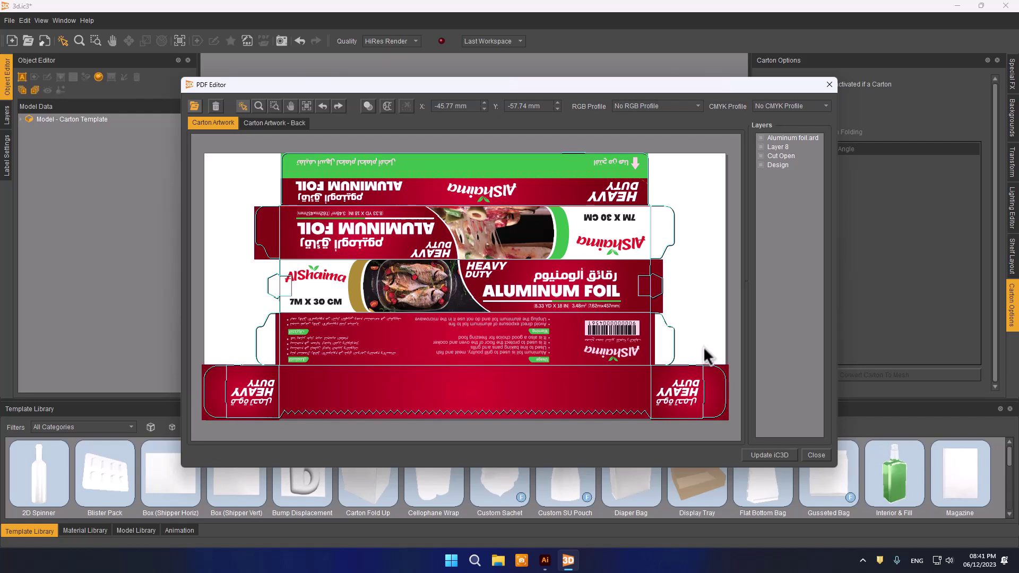
left_click(545, 560)
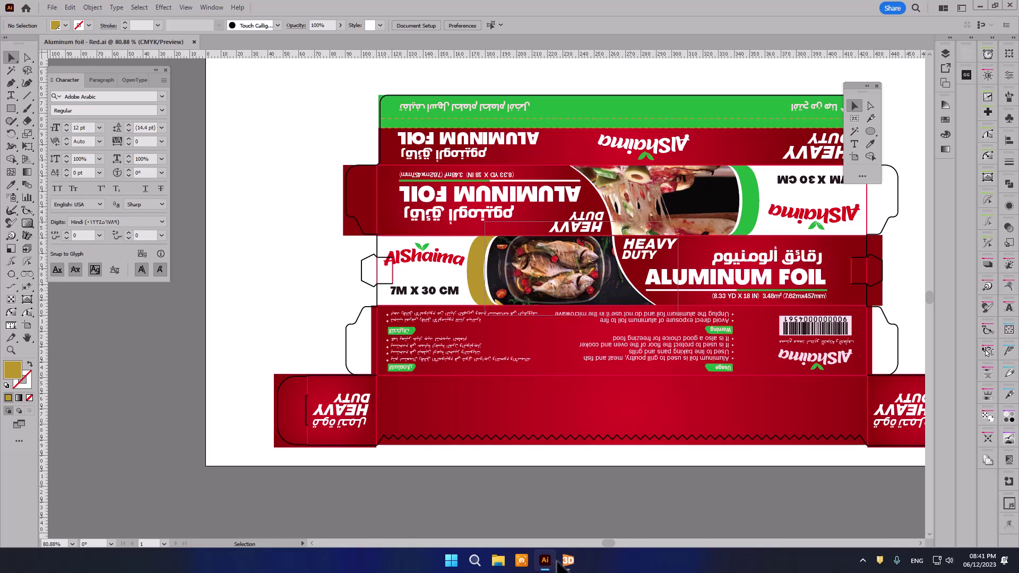
left_click(568, 560)
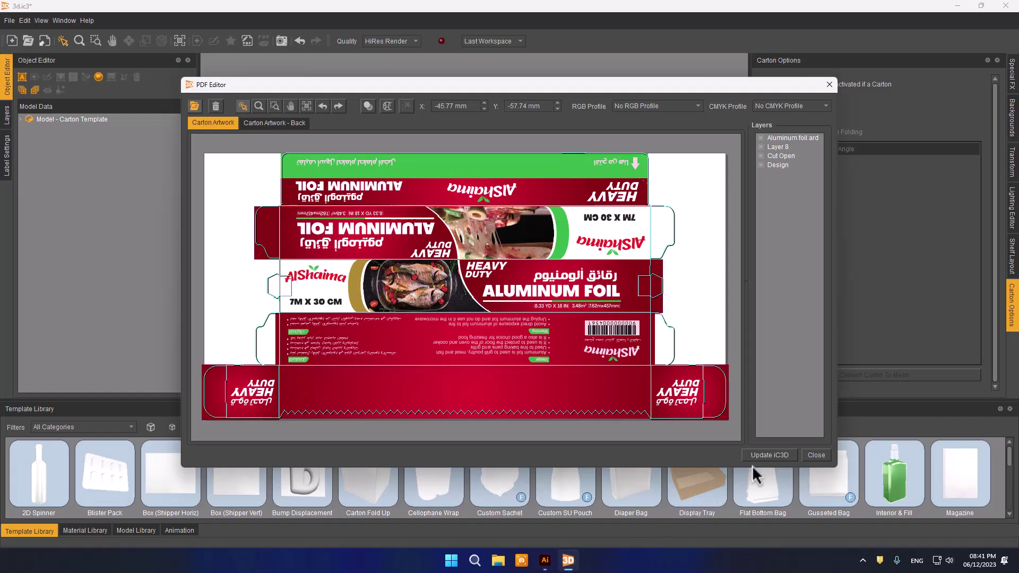
Keep HiRes Render quality and send the updated artwork onto the 3D carton
left_click(776, 455)
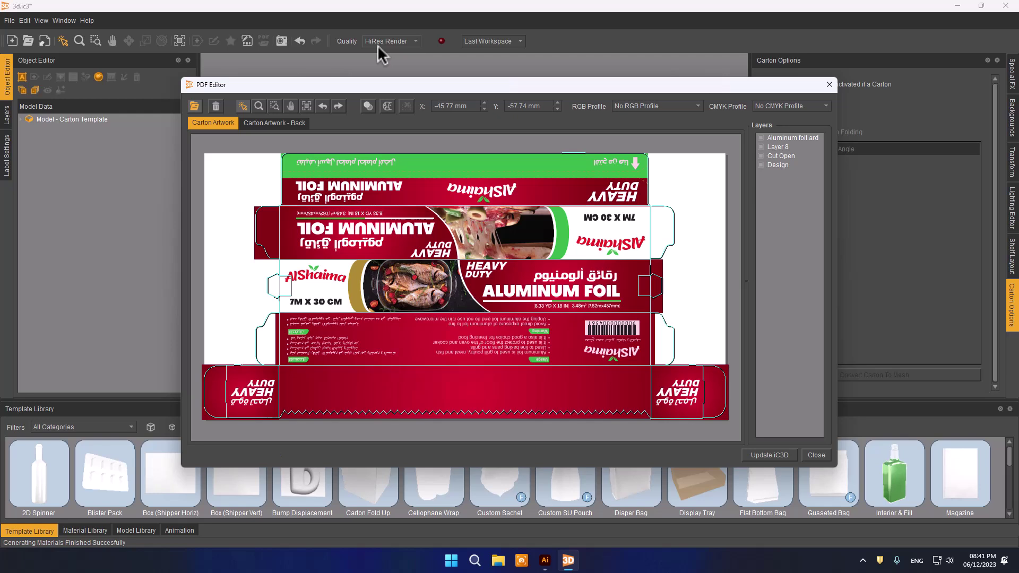
left_click(415, 41)
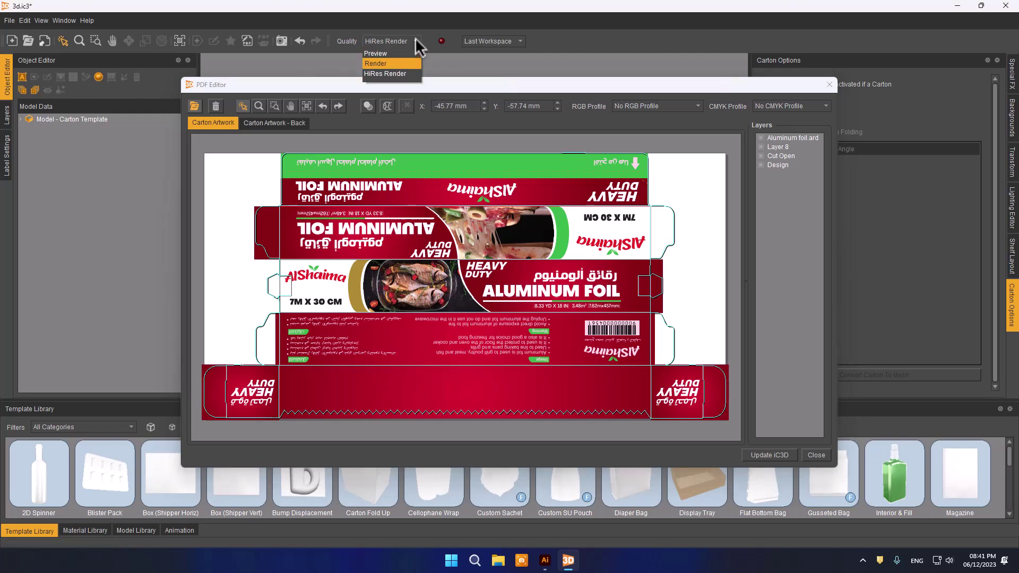
left_click(468, 6)
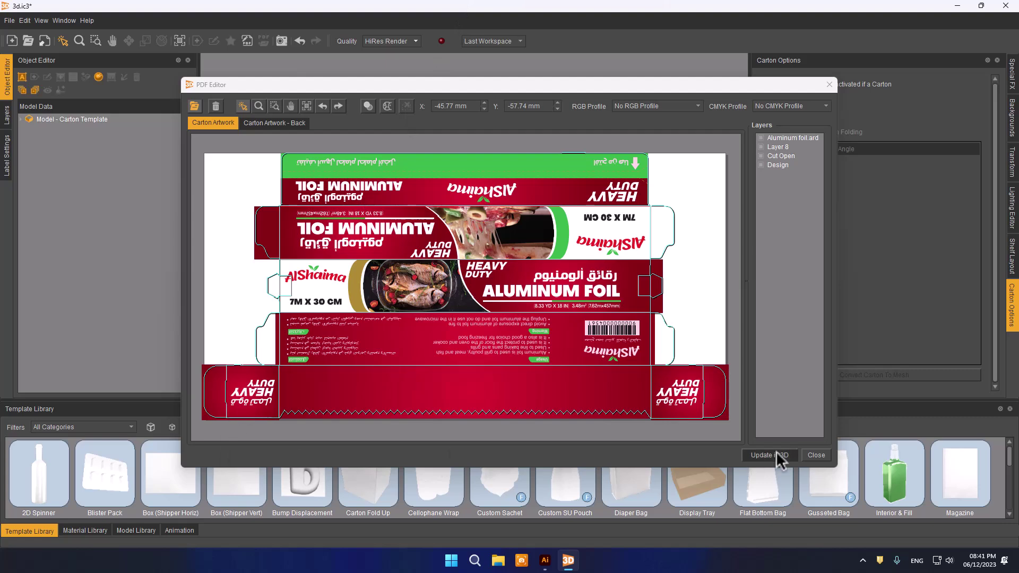
left_click(815, 456)
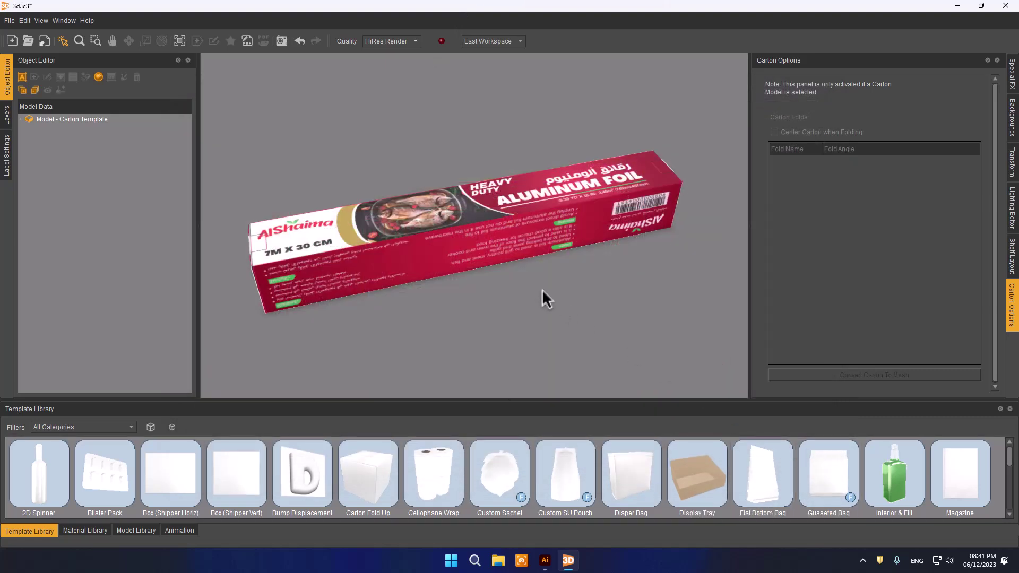
Orbit the carton to check its top and back faces, then bring up the red Illustrator artwork
mouse_move(539, 308)
left_mouse_down()
mouse_move(636, 276)
mouse_move(645, 284)
mouse_move(582, 310)
mouse_move(637, 223)
left_mouse_up()
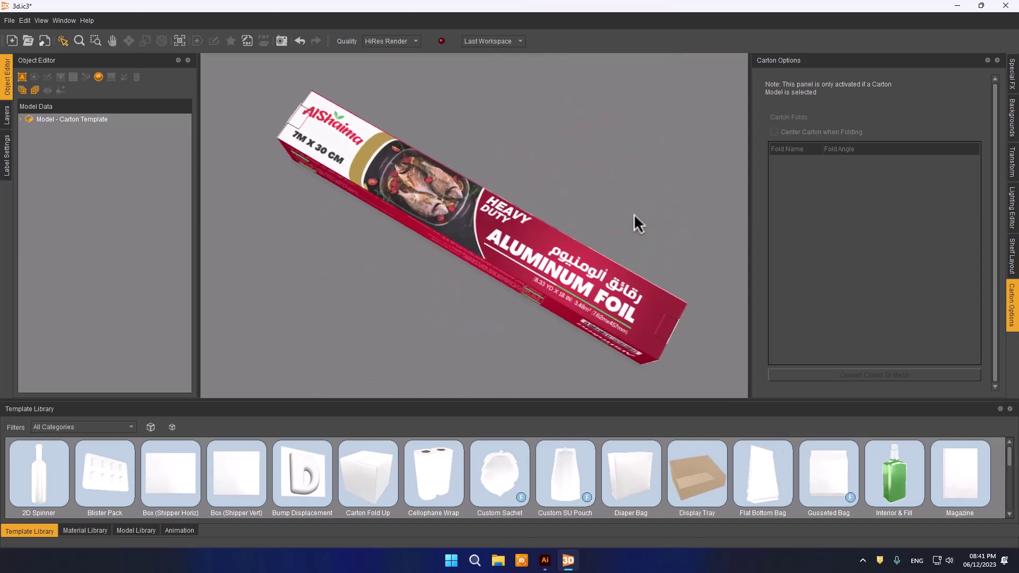
mouse_move(567, 334)
left_mouse_down()
mouse_move(582, 303)
mouse_move(564, 255)
mouse_move(601, 315)
mouse_move(542, 318)
mouse_move(598, 321)
mouse_move(583, 375)
left_mouse_up()
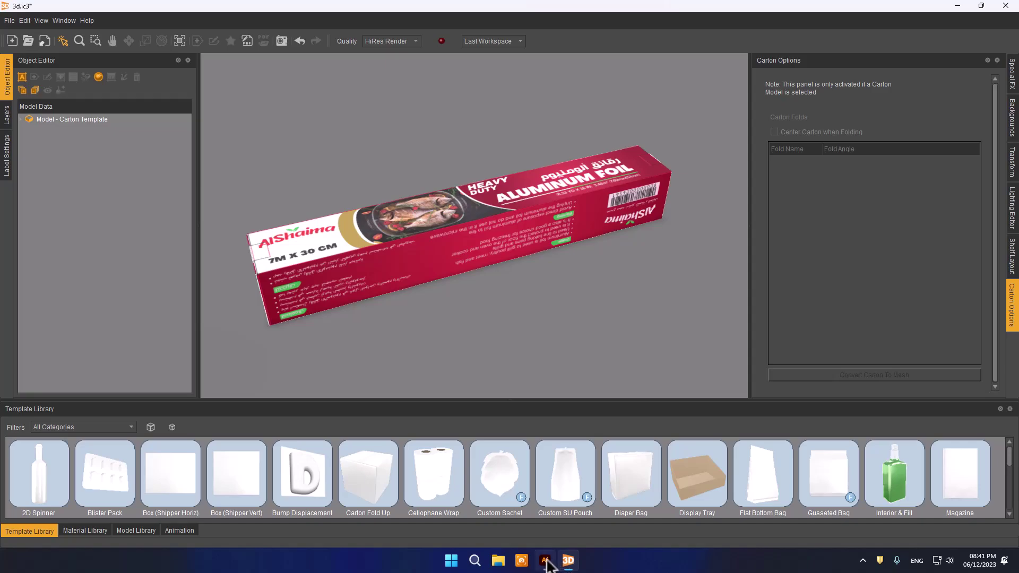
left_click(545, 560)
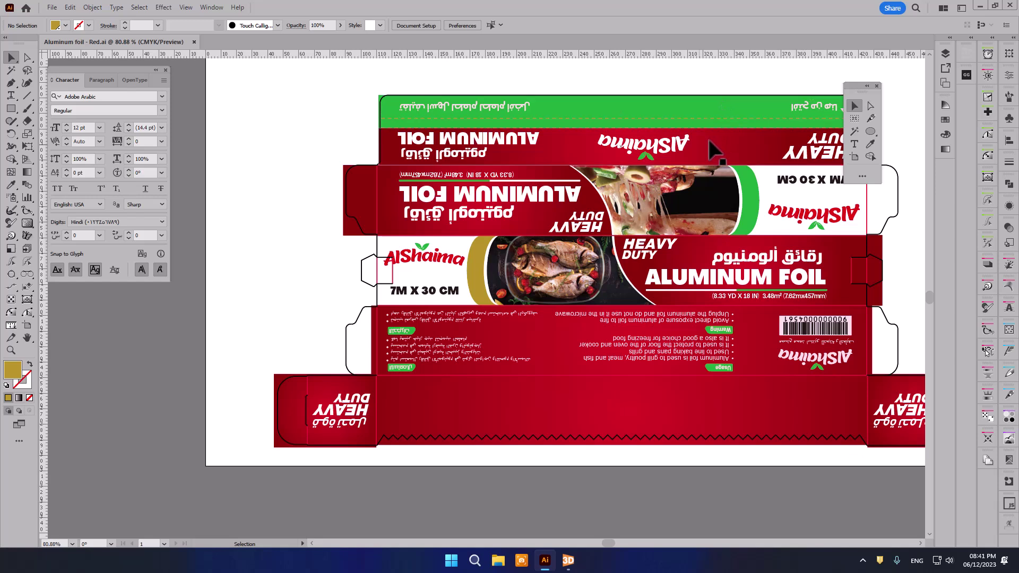
Bring Photoshop forward with the layered Aluminum foil - Red - PSD.psd artwork
left_click(568, 561)
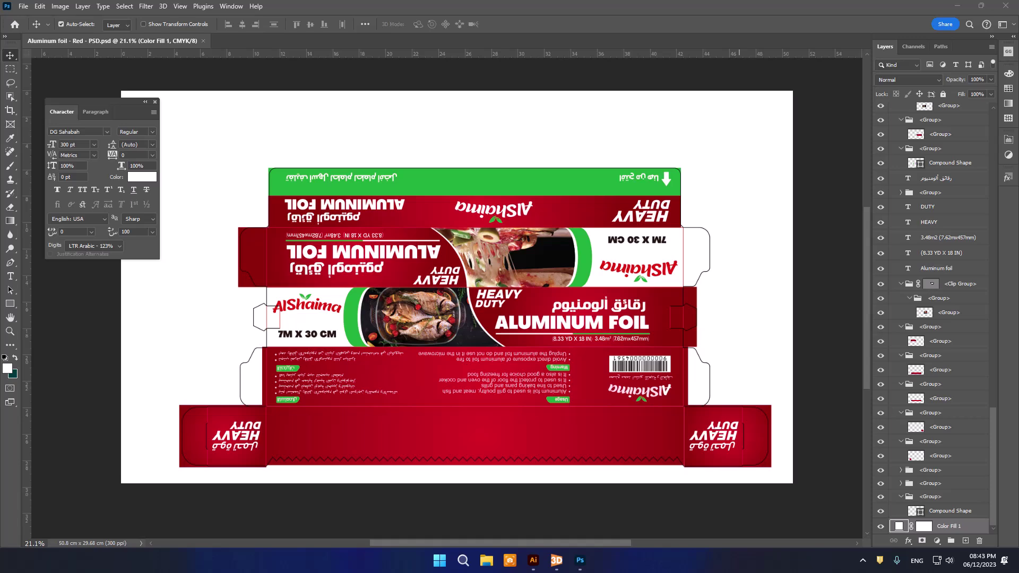
Save the artwork as Photoshop PDF, targeting Desktop > New folder (2)
left_click(23, 7)
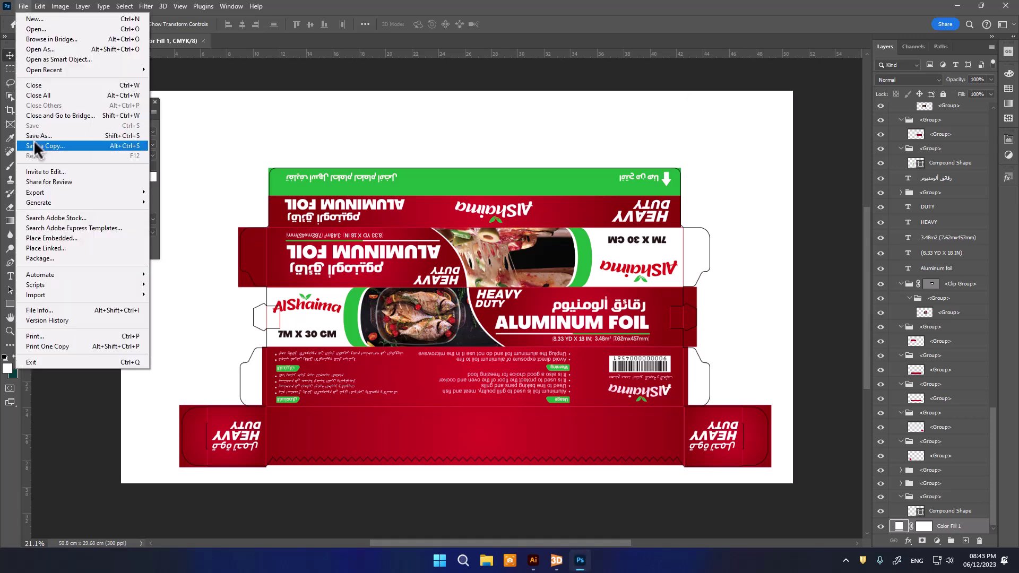
left_click(60, 139)
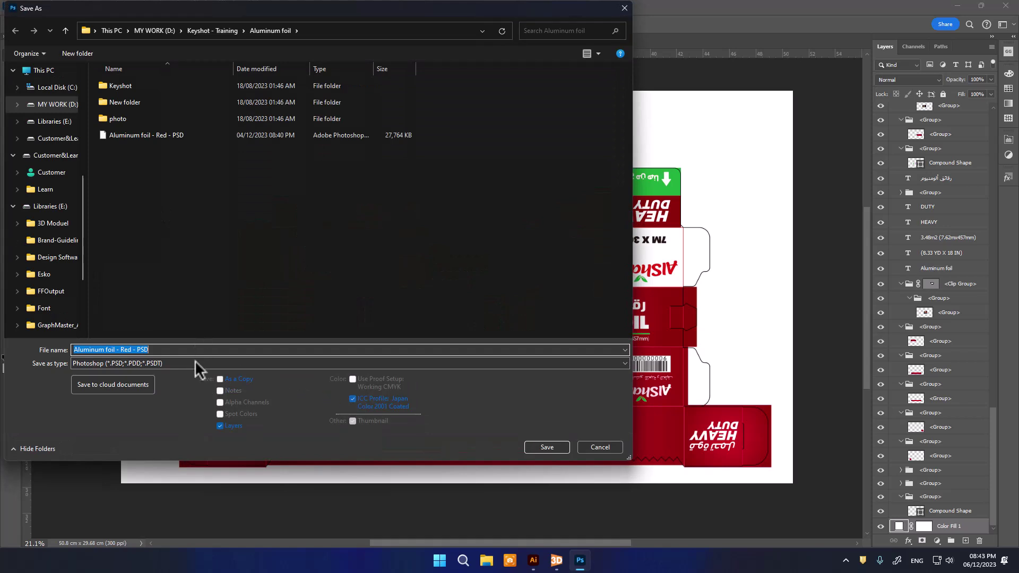
left_click(197, 363)
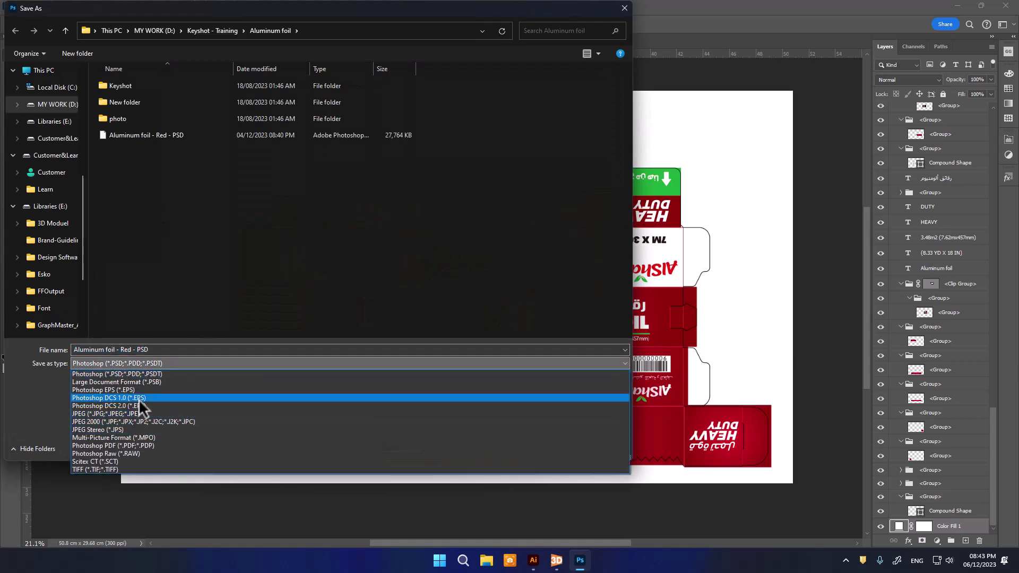
left_click(147, 445)
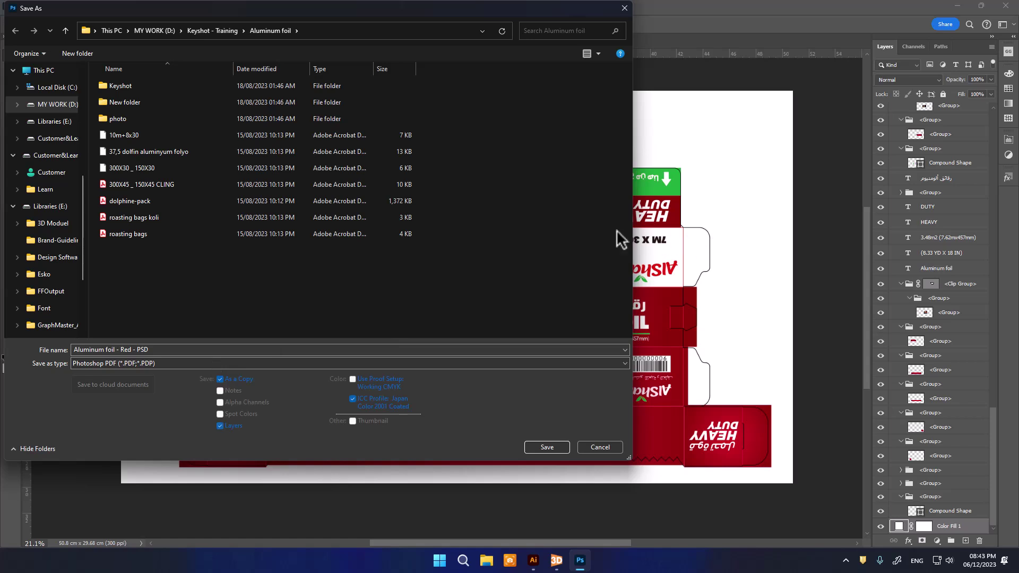
left_click_drag(83, 188, 101, 75)
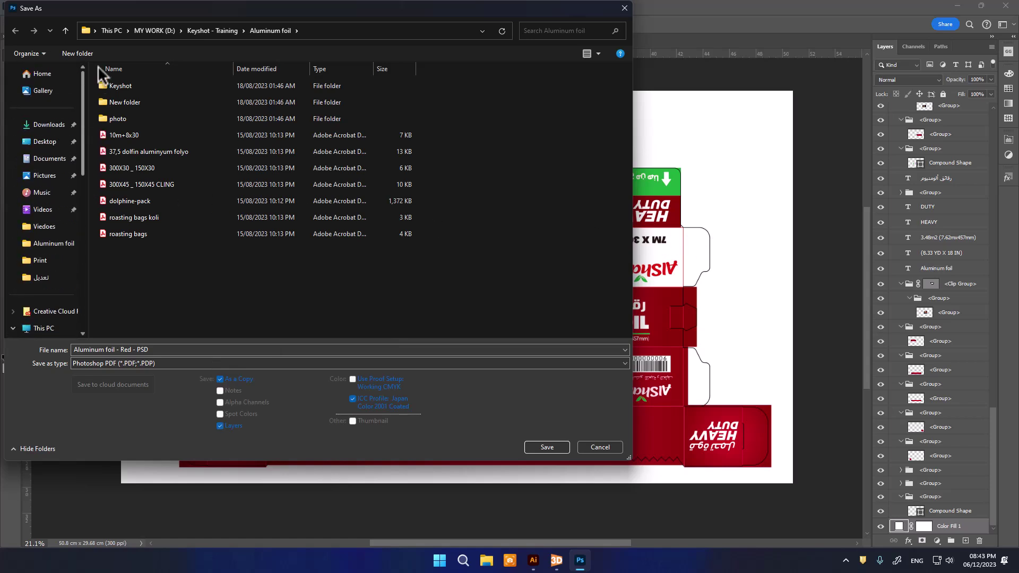
left_click(52, 143)
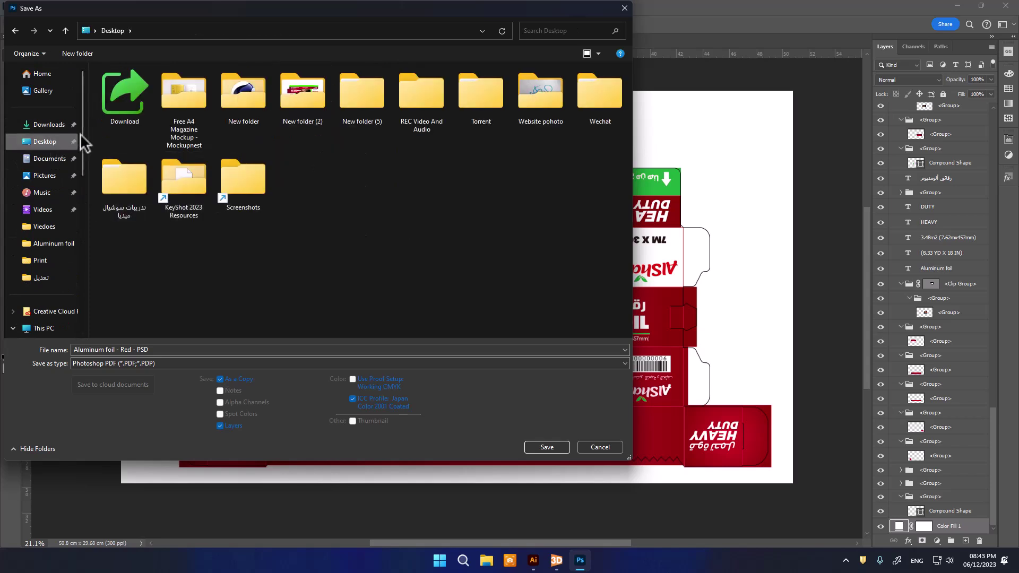
double_click(303, 96)
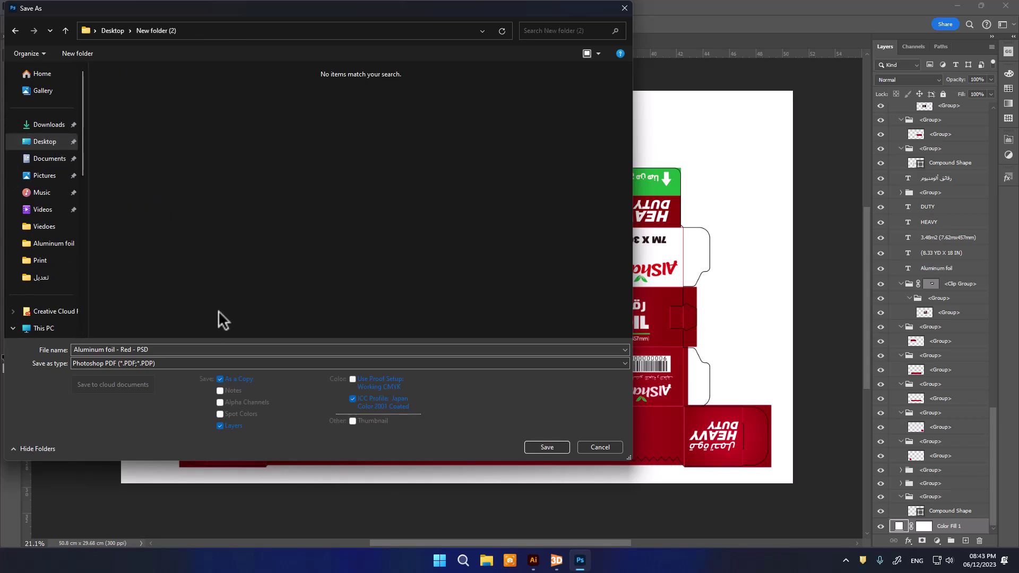
Write the PDF with the [High Quality Print] preset, accepting the settings and compatibility notices
left_click(559, 446)
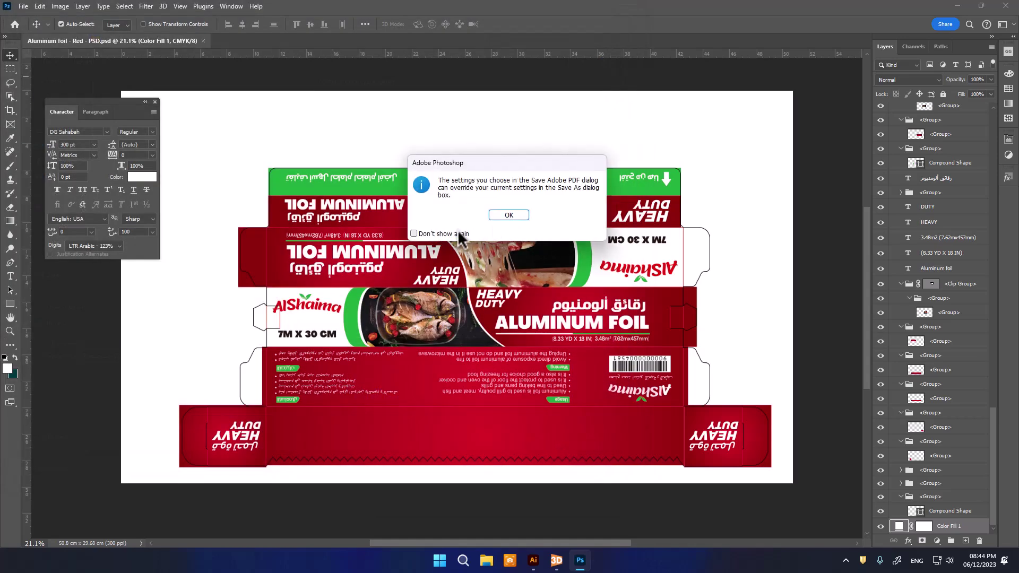
left_click(509, 215)
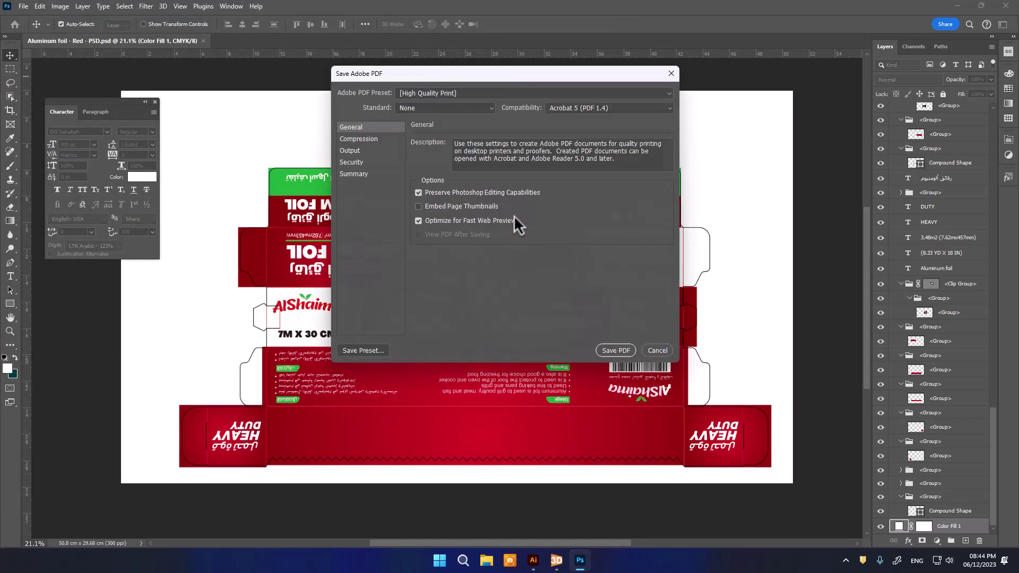
left_click(479, 93)
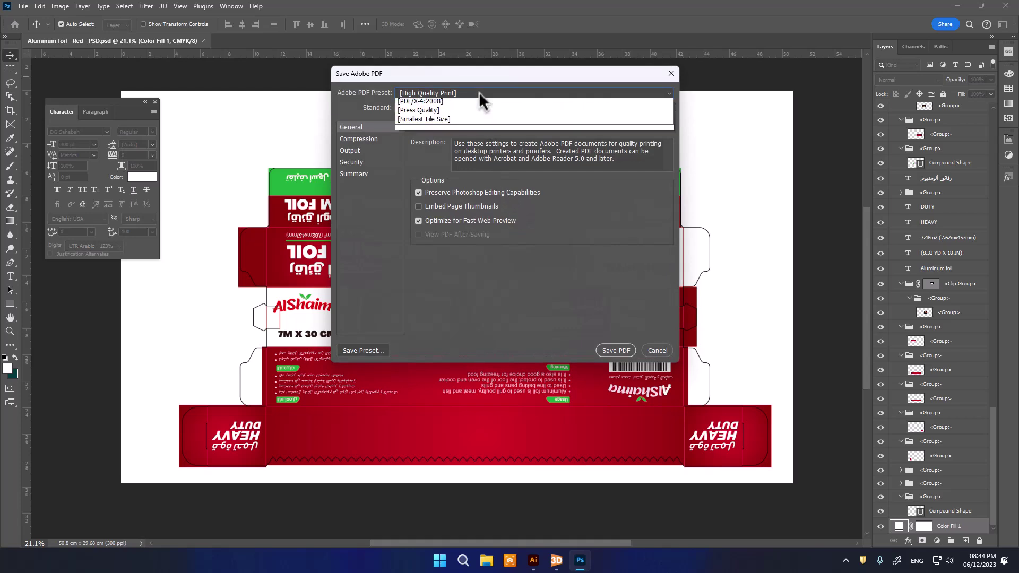
left_click(502, 73)
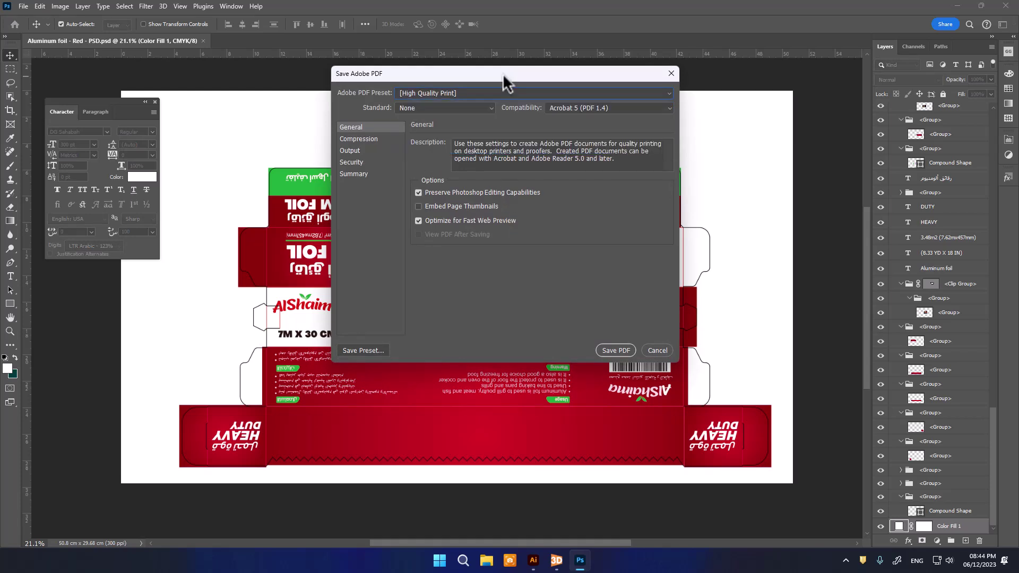
left_click(625, 345)
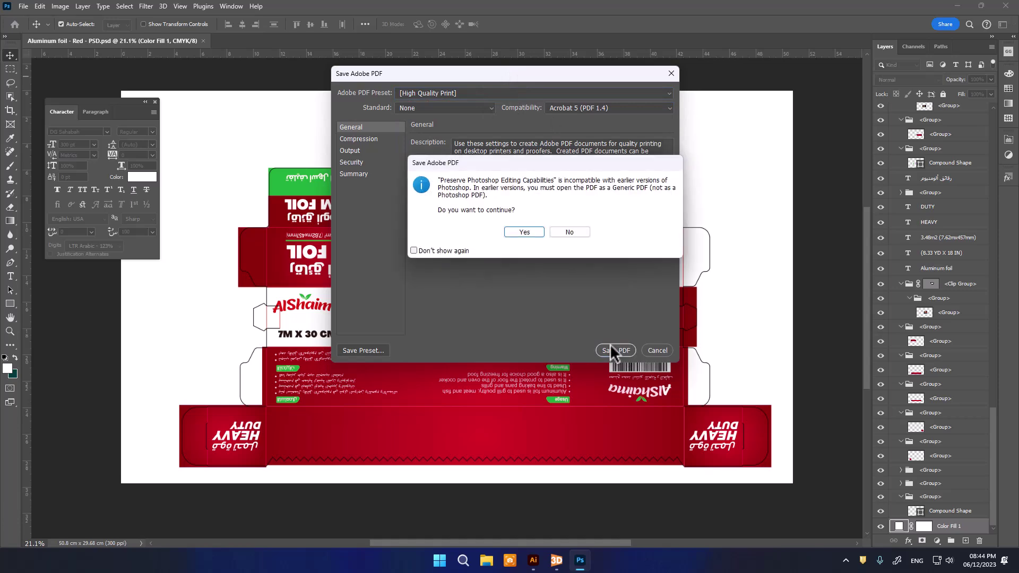
left_click(523, 232)
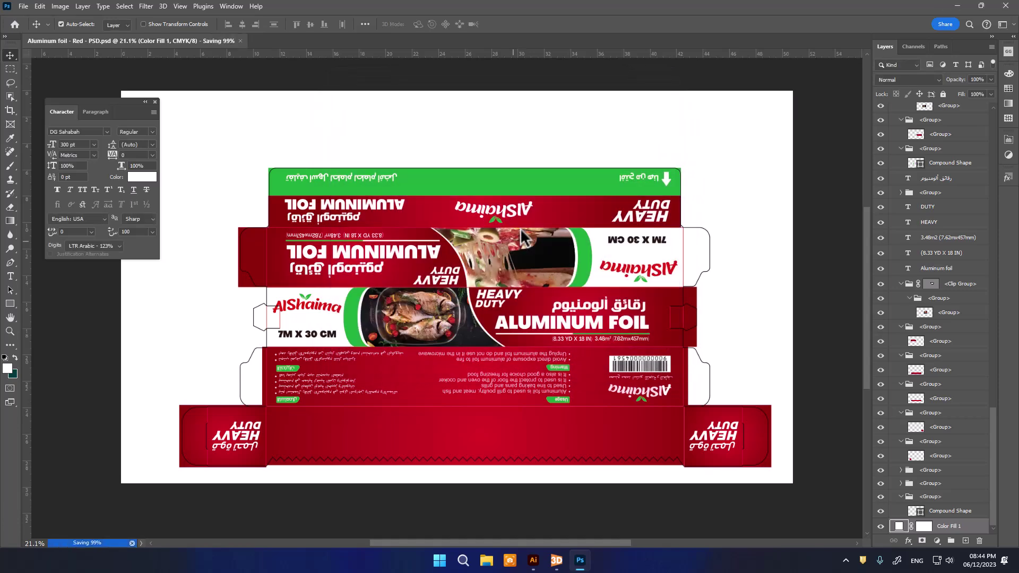
left_click(557, 560)
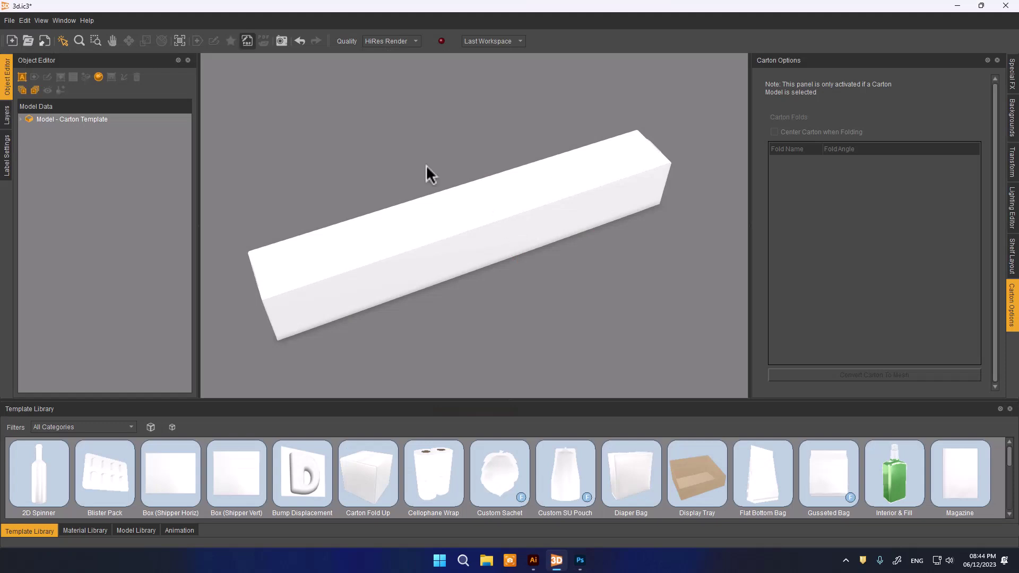
Load the Aluminum foil - Red - PSD PDF from Desktop > New folder (2) into the artwork editor
left_click(247, 41)
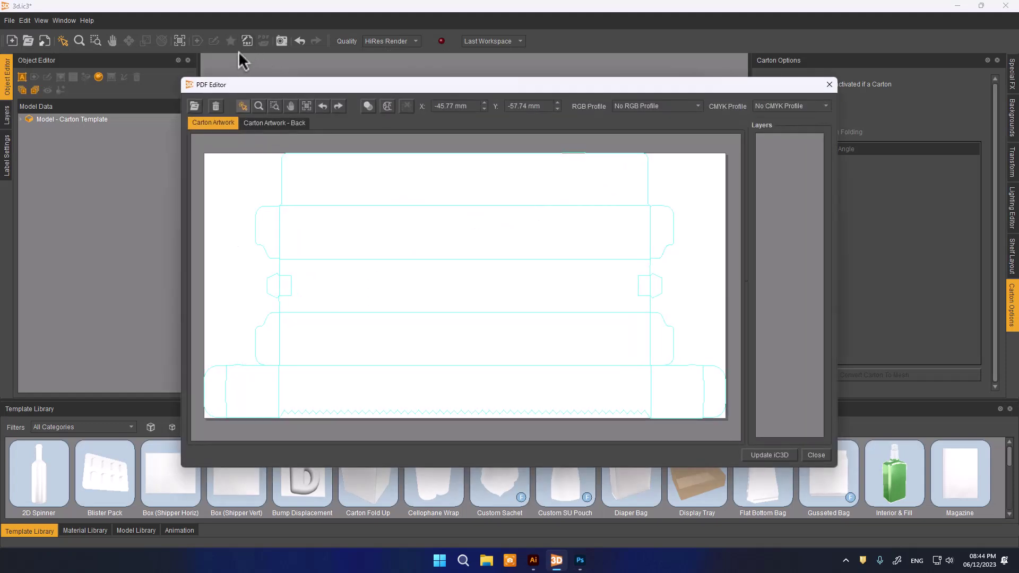
left_click(195, 107)
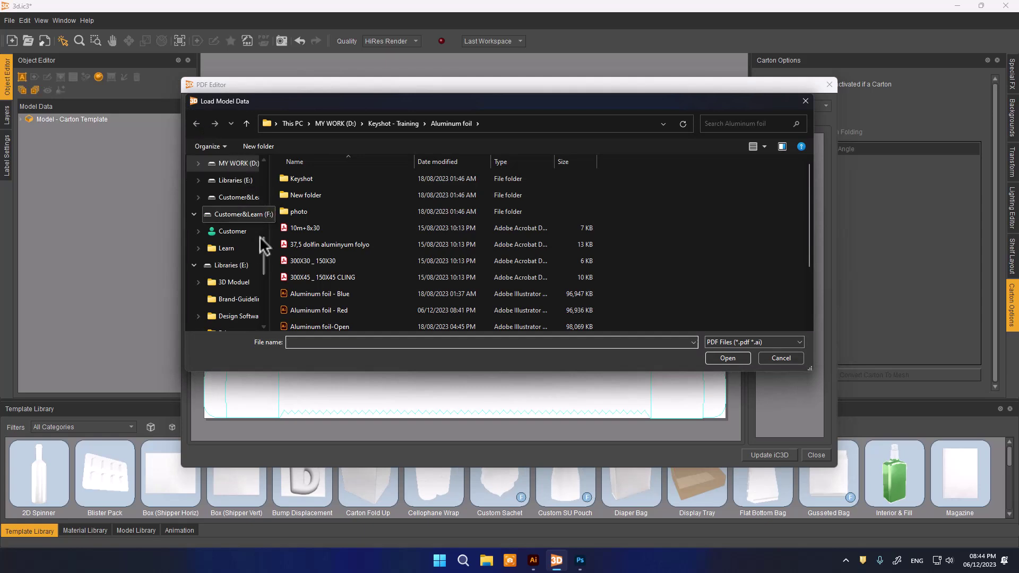
left_click_drag(262, 246, 263, 163)
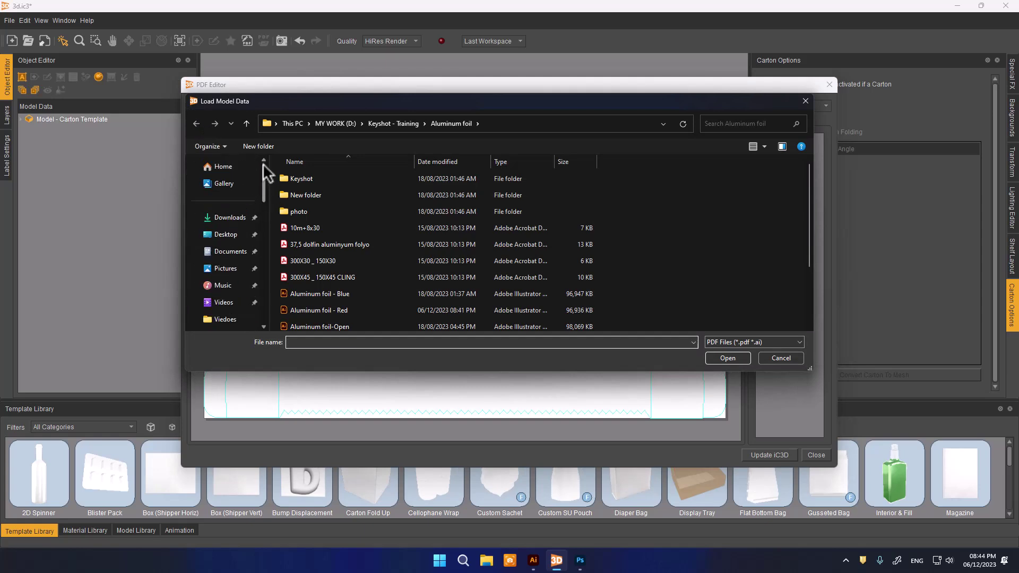
left_click(226, 236)
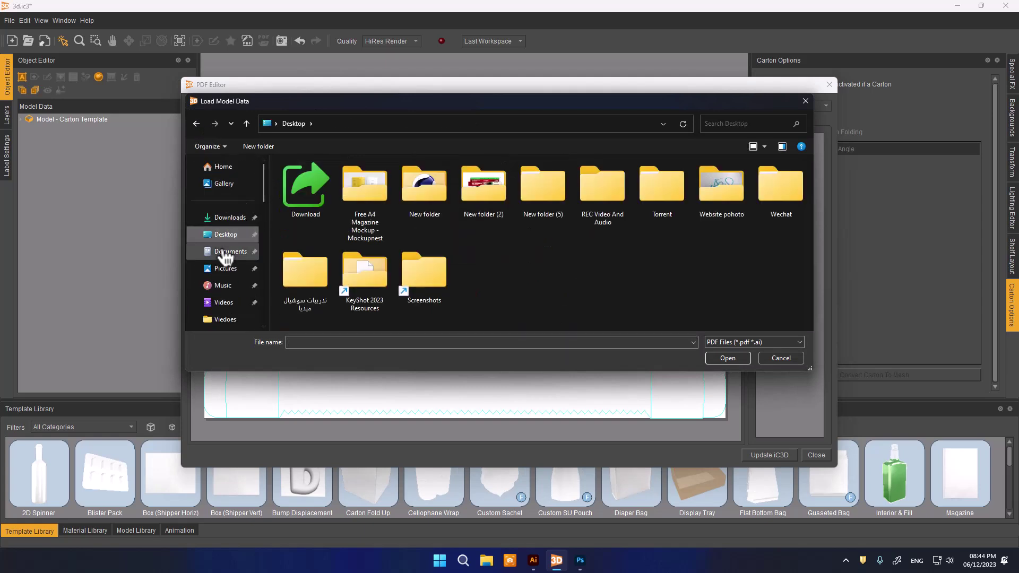
double_click(491, 187)
left_click(300, 198)
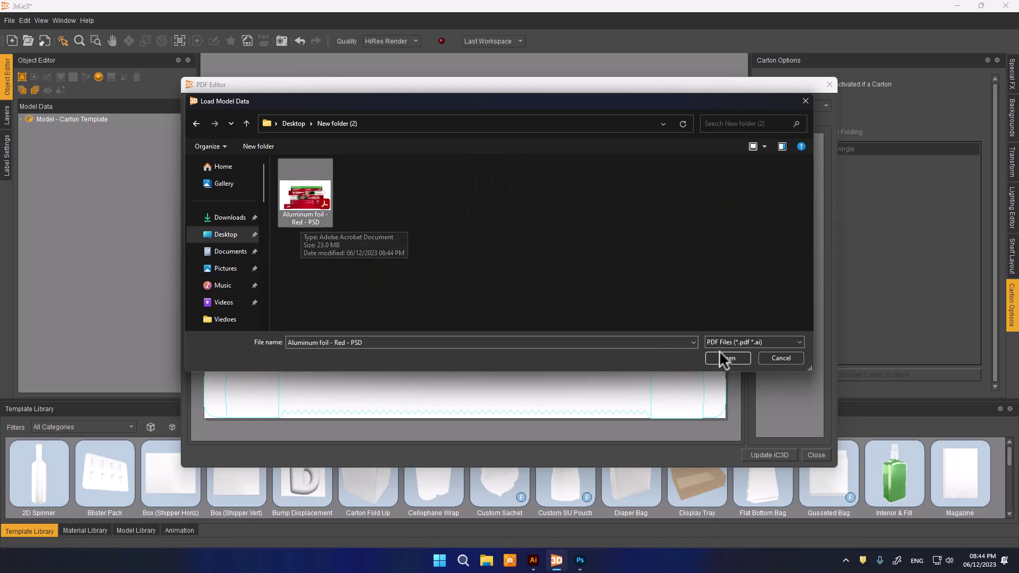
left_click(732, 358)
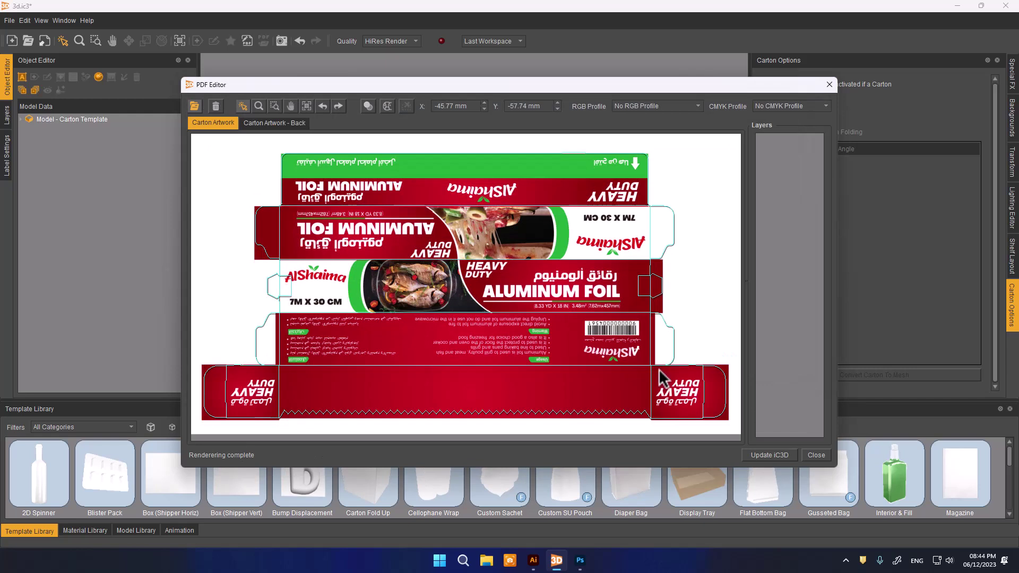
Send the reloaded artwork to the carton, close the editor, and turn it to its front face
left_click(764, 455)
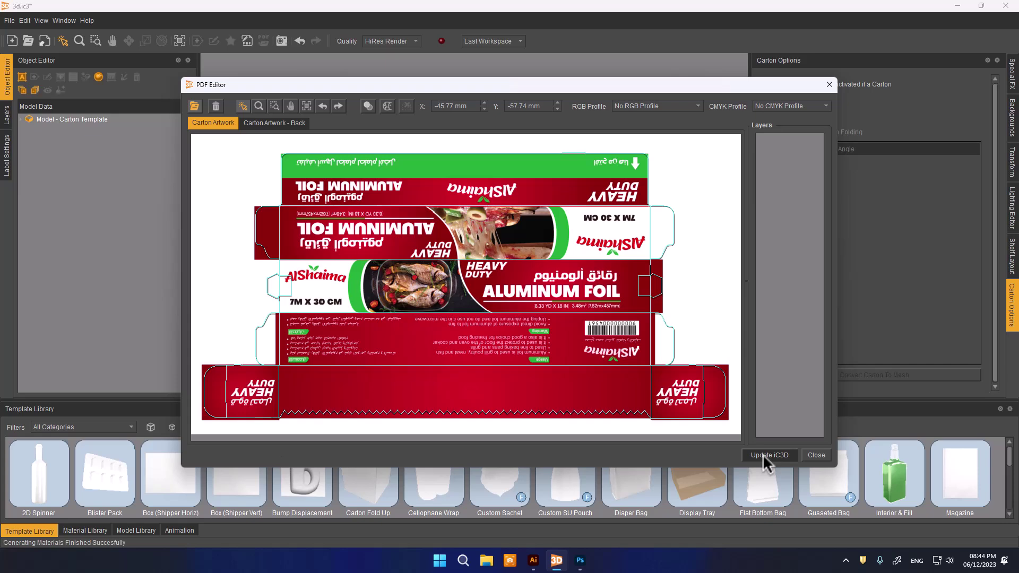
left_click(815, 455)
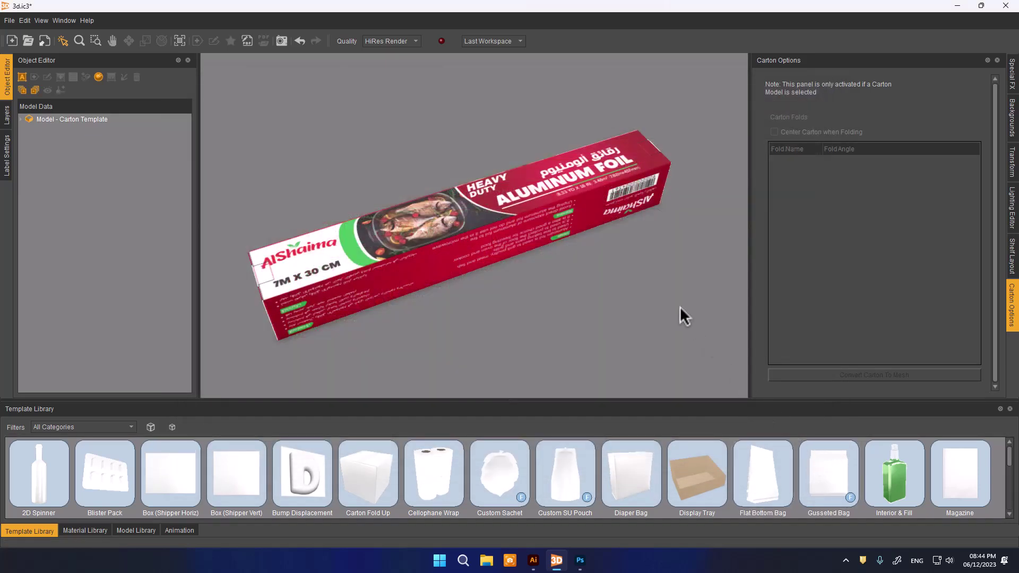
mouse_move(606, 229)
left_mouse_down()
mouse_move(593, 267)
mouse_move(610, 221)
left_mouse_up()
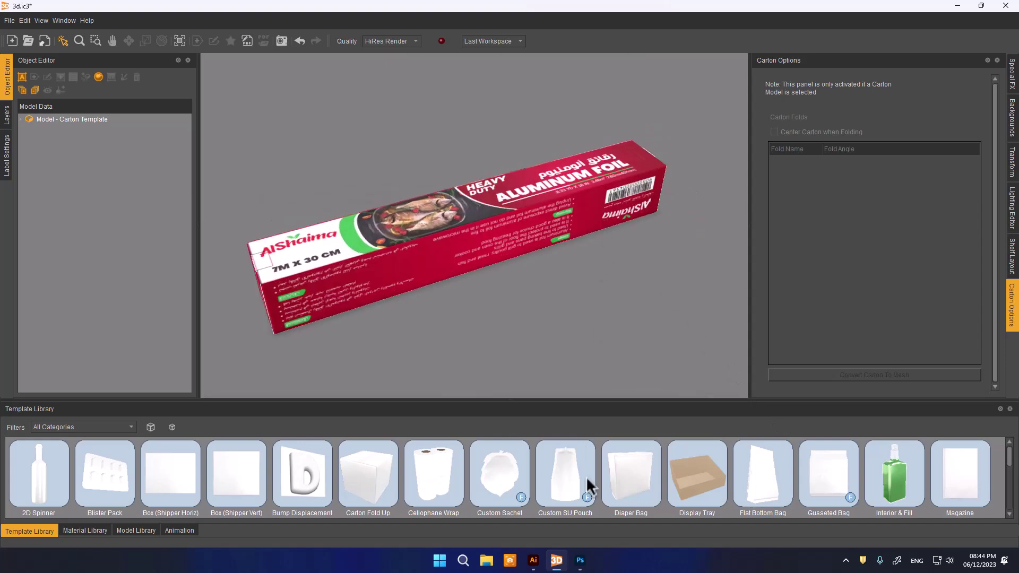
Recolour the Compound Shape crescent fill from green to a dark olive-yellow
left_click(580, 561)
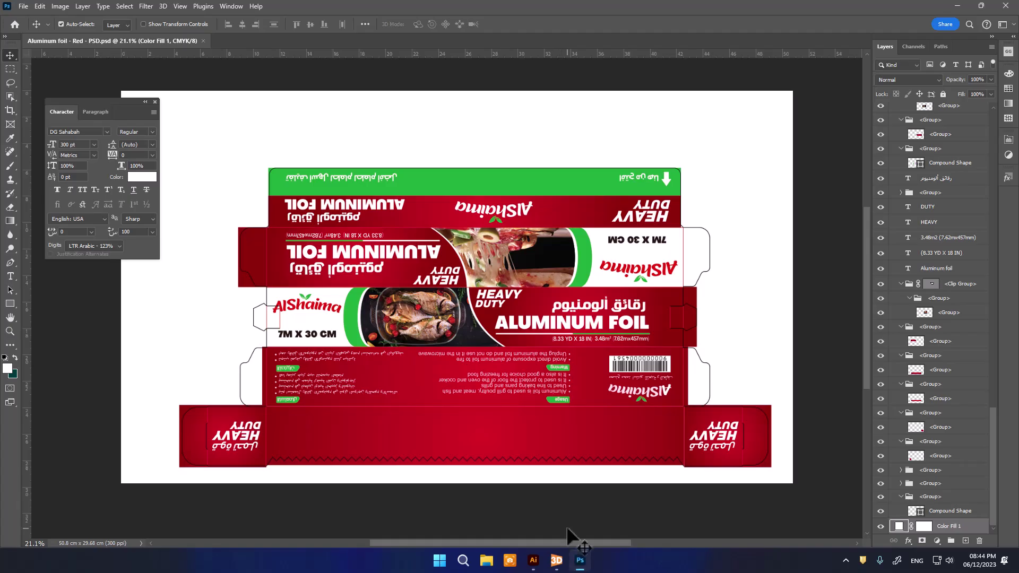
left_click(354, 312)
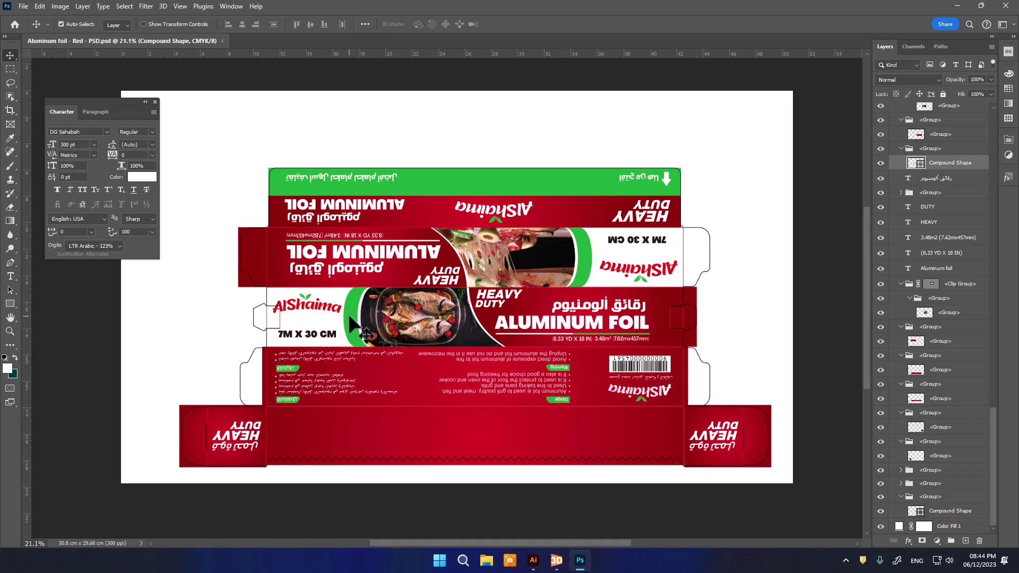
double_click(916, 163)
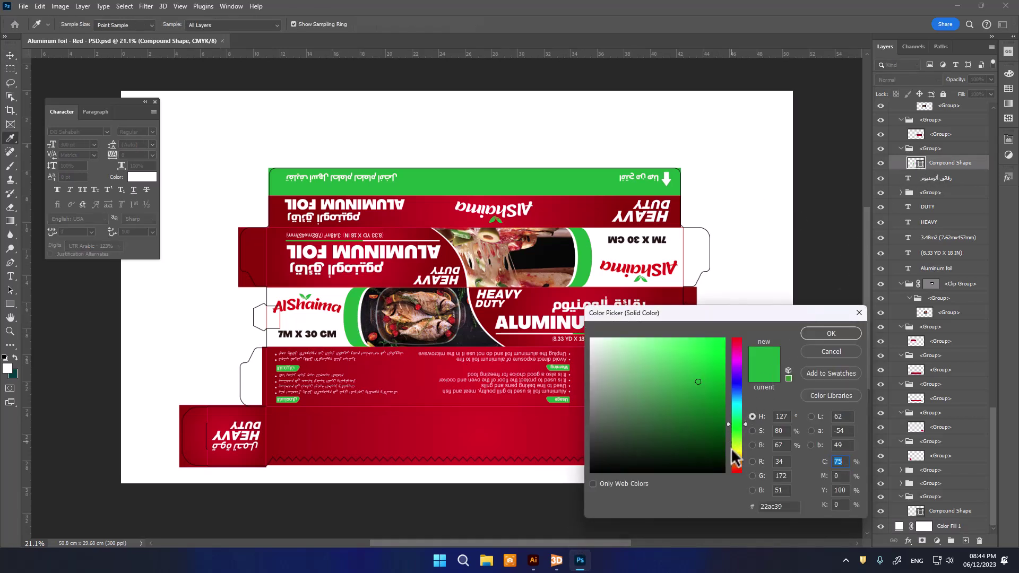
left_click_drag(734, 423, 733, 453)
left_click(703, 361)
left_click_drag(703, 362, 714, 378)
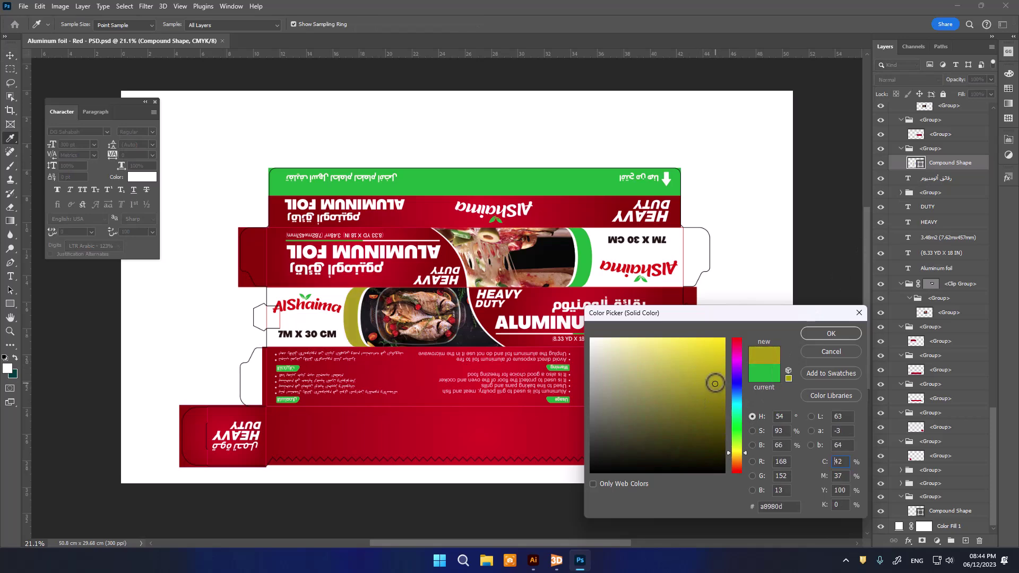
left_click(831, 334)
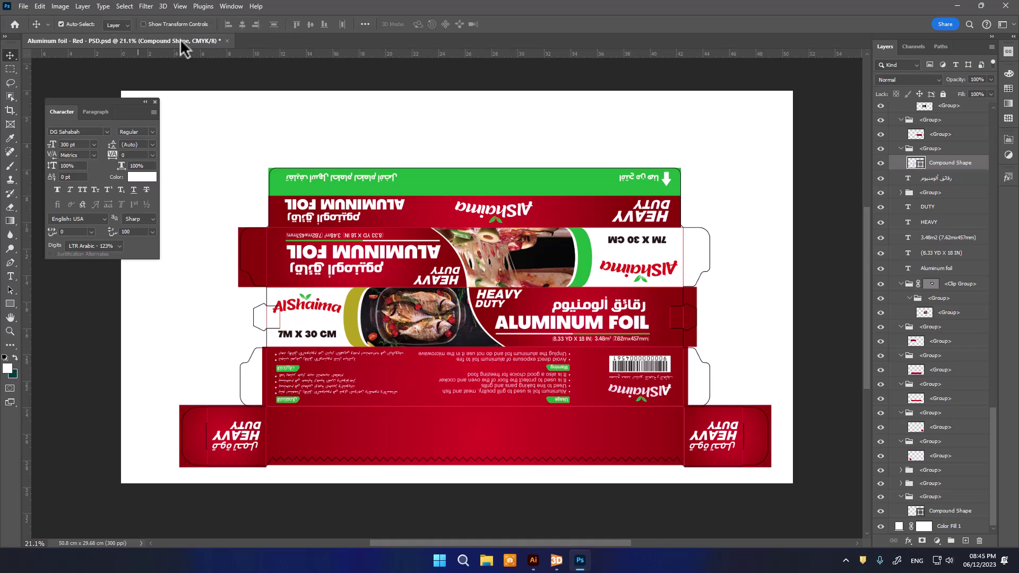
left_click(226, 40)
Close the PSD without saving, then toggle and edit the Arabic title text layer
left_click(504, 206)
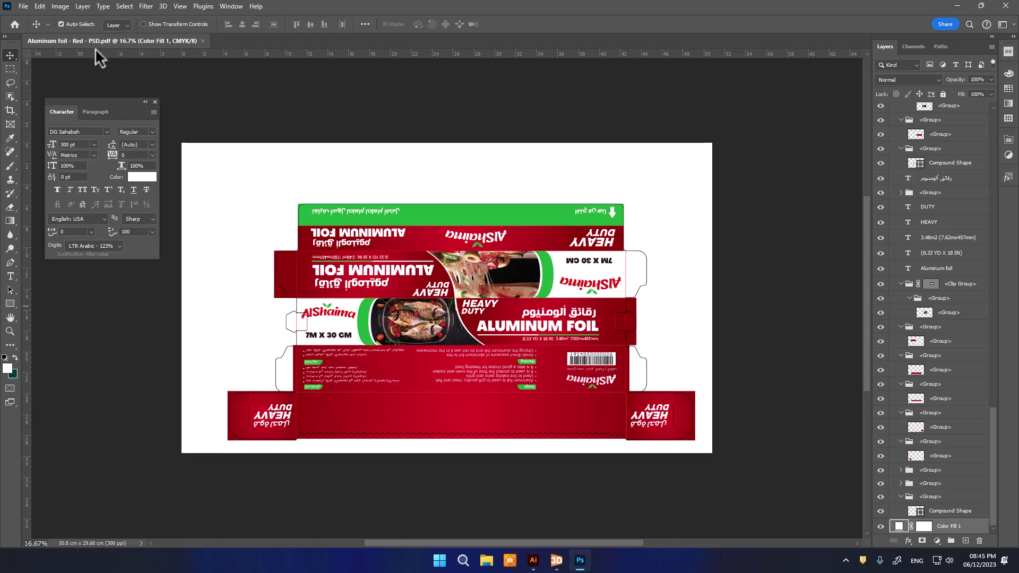
left_click(881, 178)
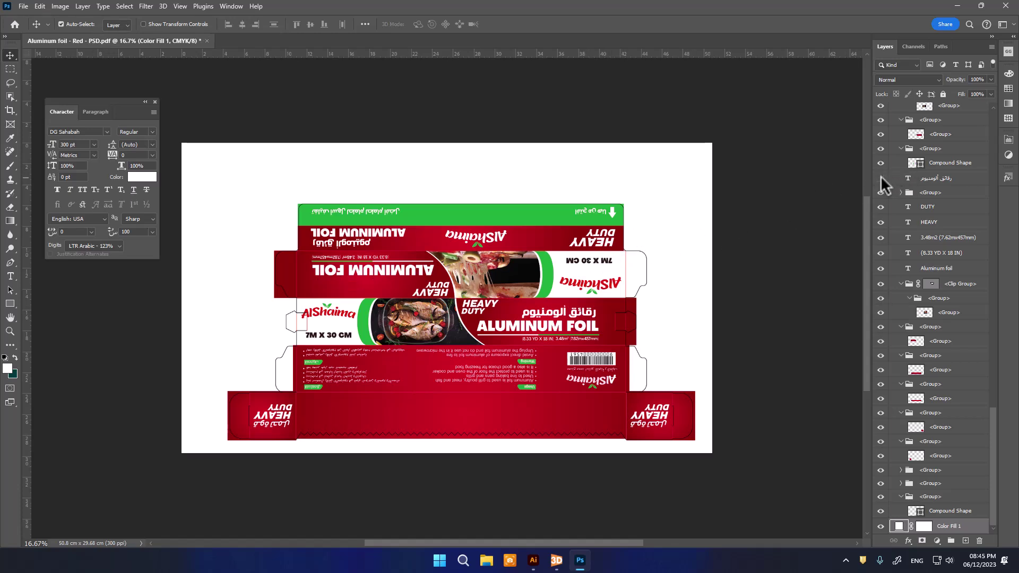
left_click(363, 285)
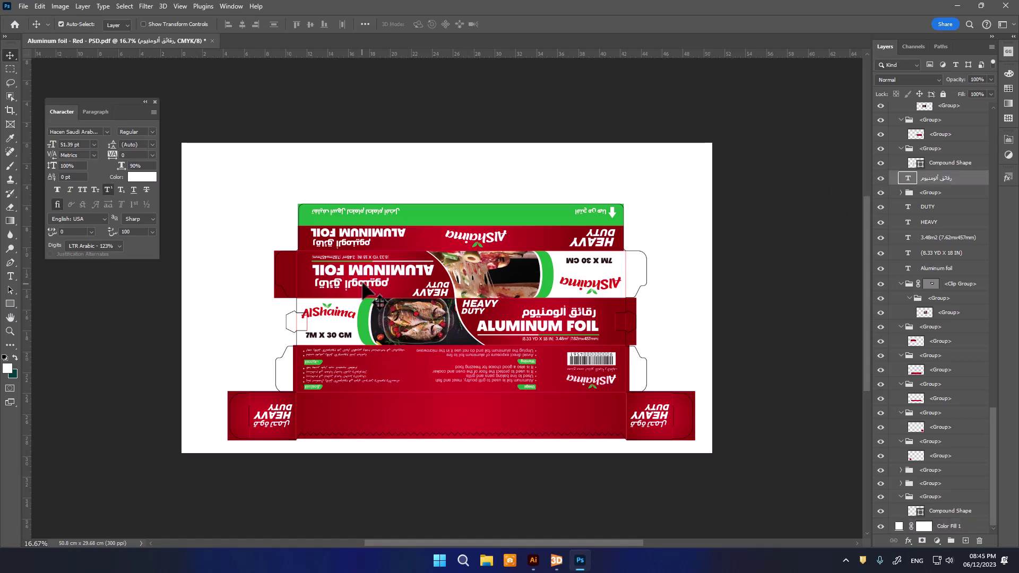
double_click(364, 279)
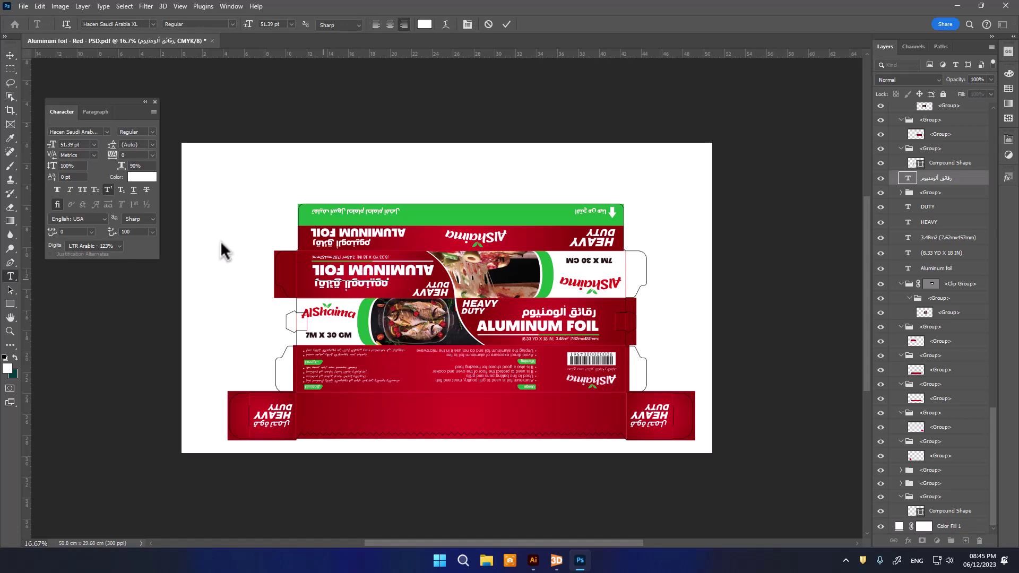
left_click(10, 55)
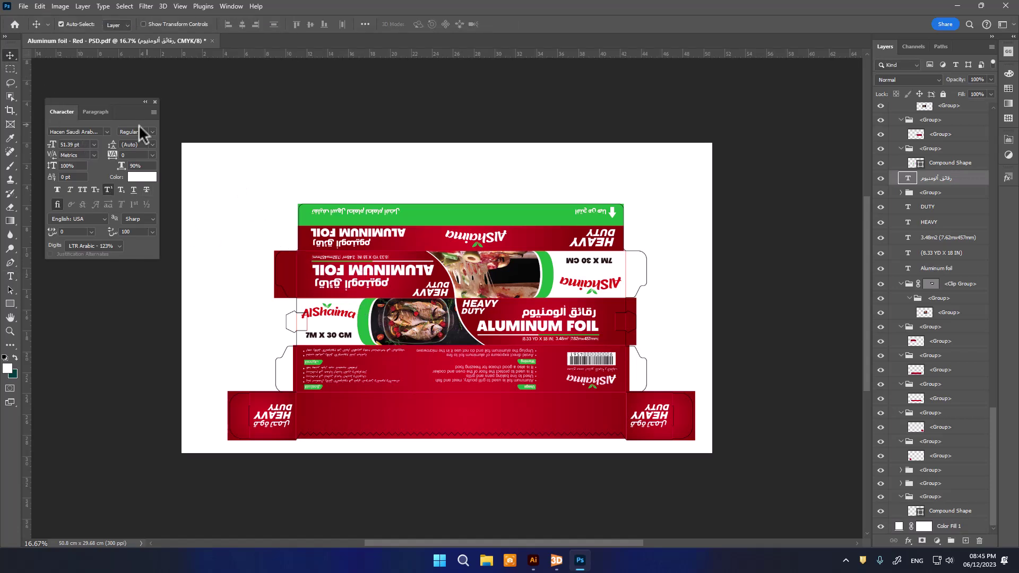
Set the Compound Shape crescent fill to olive-yellow #b8be10 and save the PDF
left_click(916, 162)
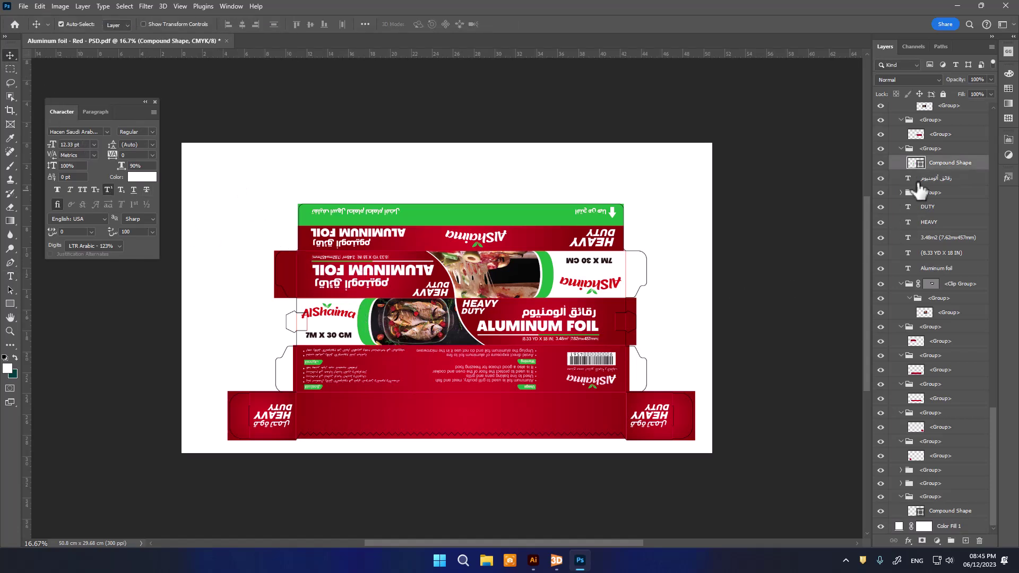
double_click(915, 163)
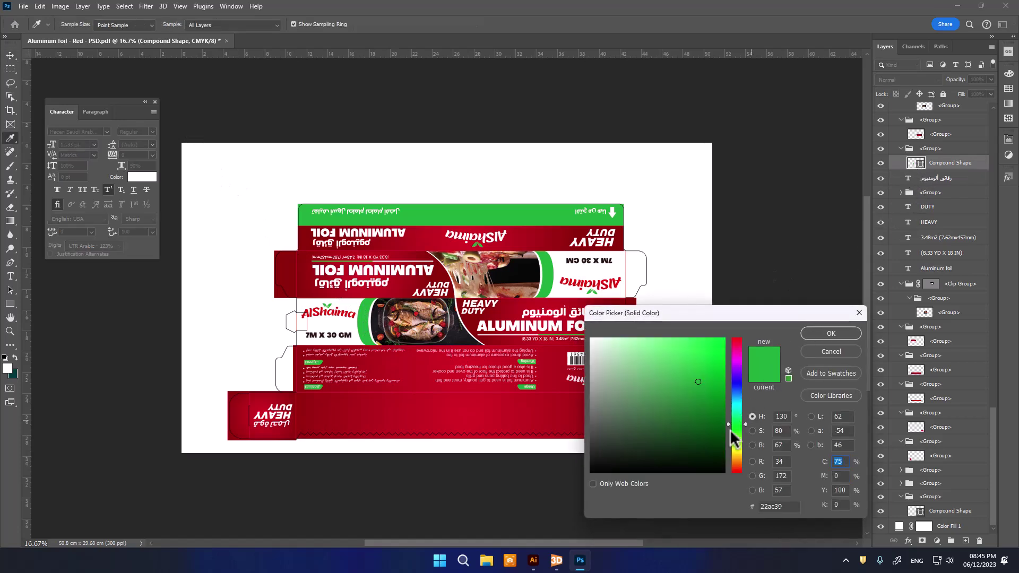
left_click(736, 450)
left_click(715, 385)
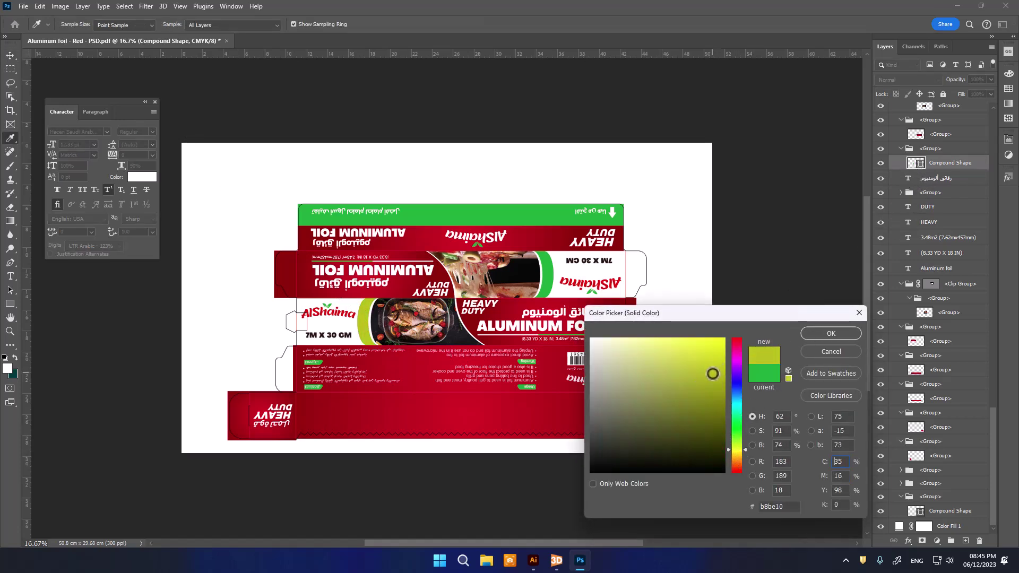
left_click(831, 334)
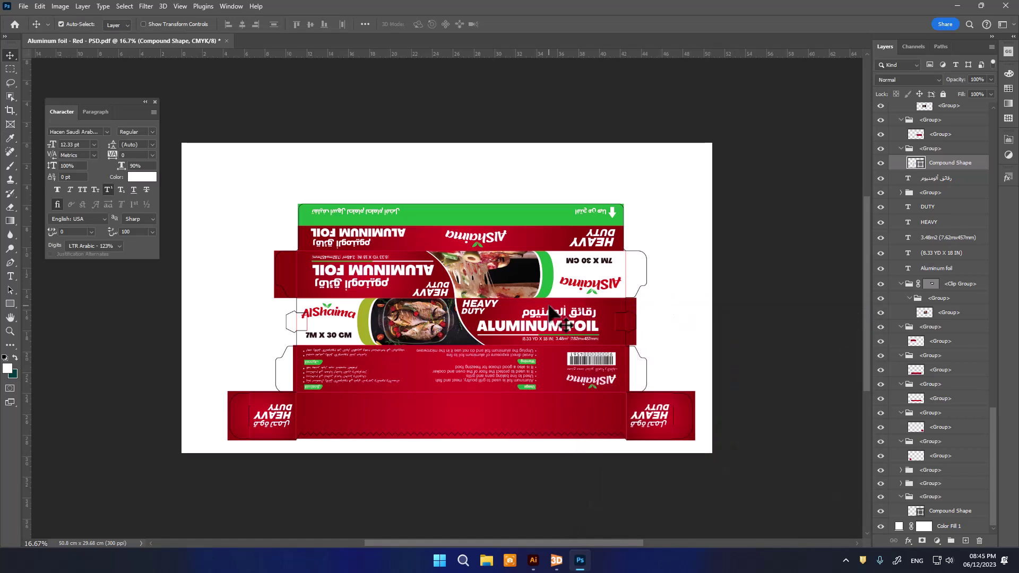
left_click(24, 6)
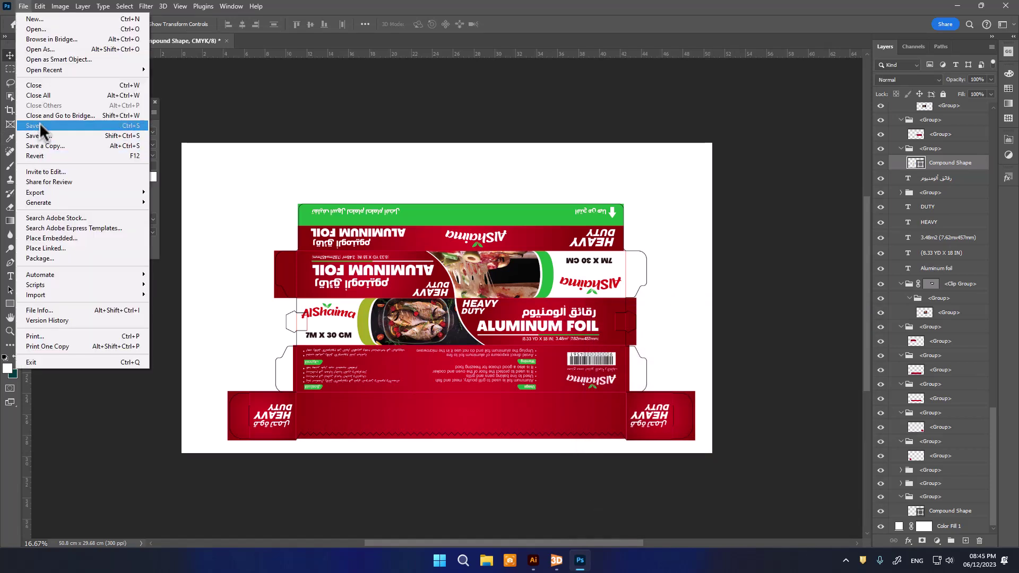
left_click(39, 122)
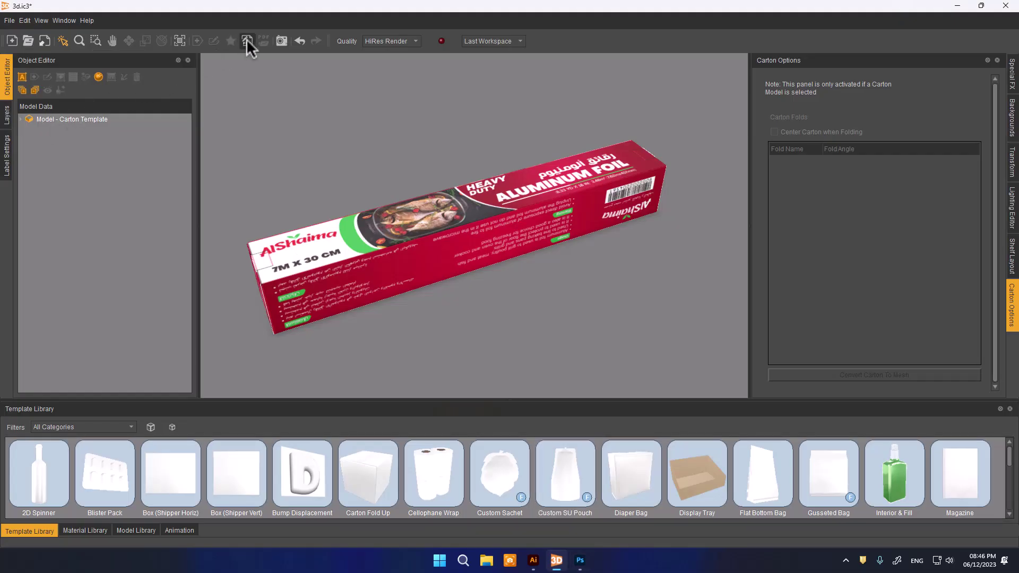
Load Aluminum foil - Red - PSD into the PDF Editor, update iC3D, close, and orbit diagonally
left_click(246, 41)
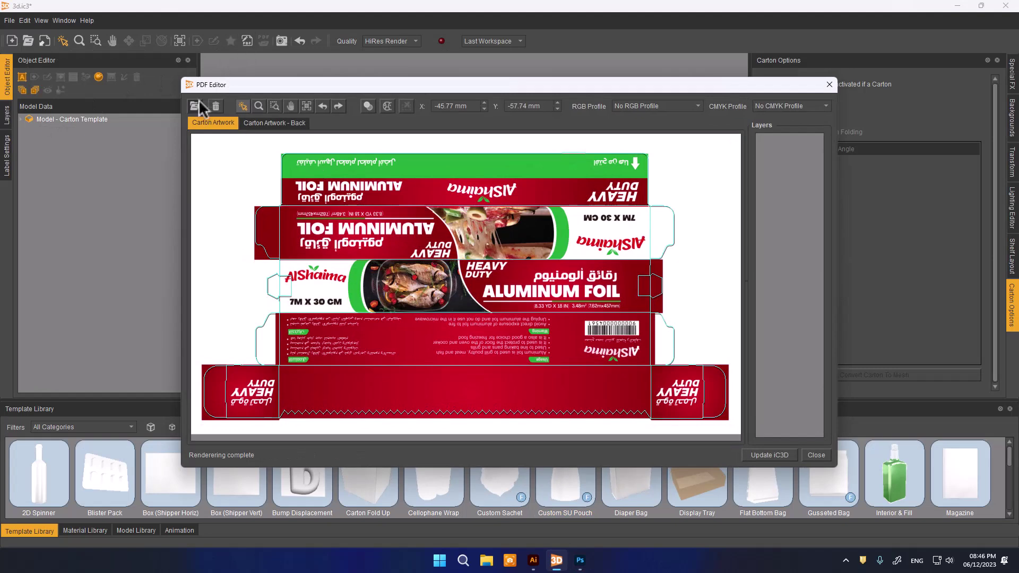
left_click(194, 106)
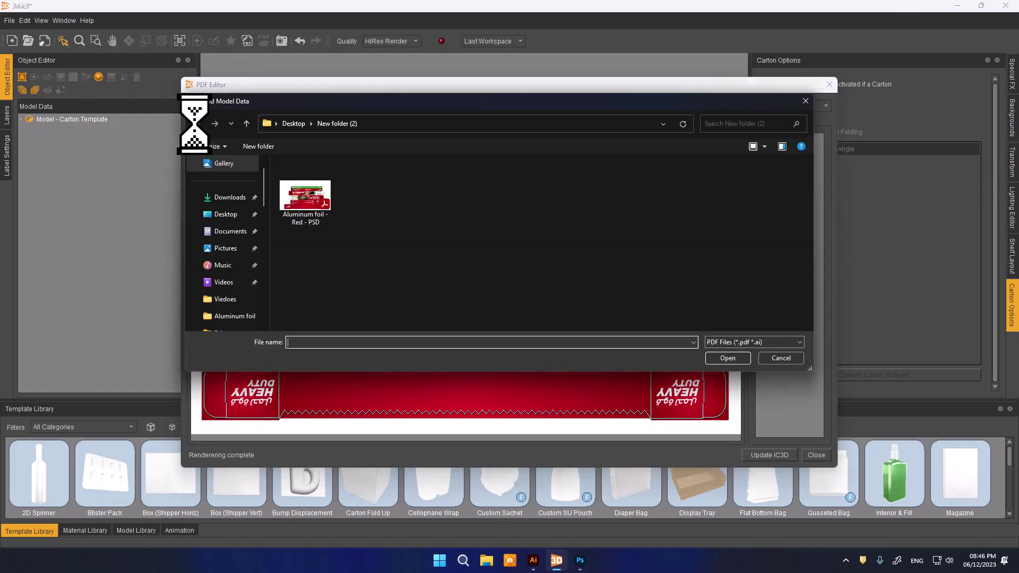
double_click(311, 207)
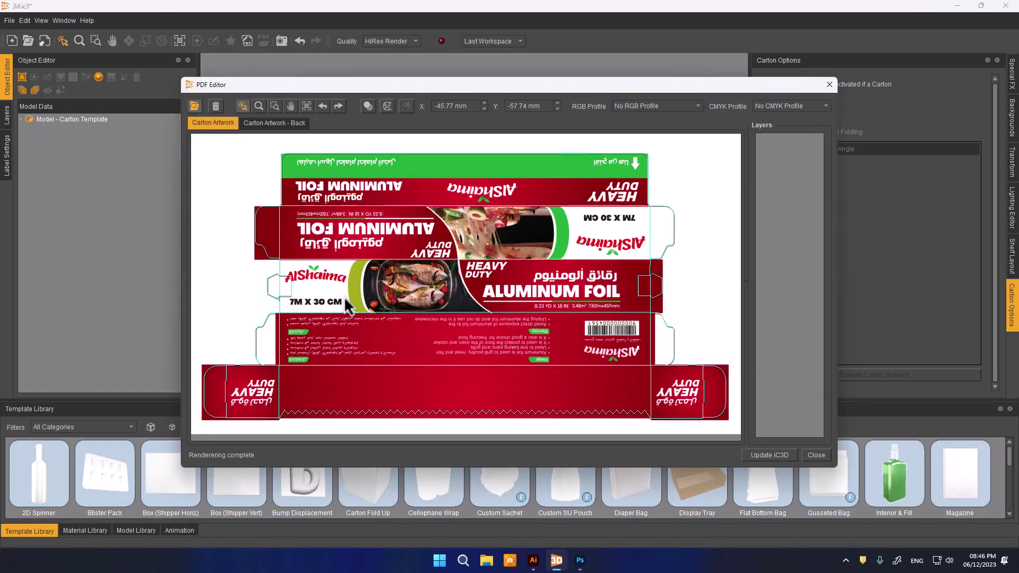
left_click(767, 455)
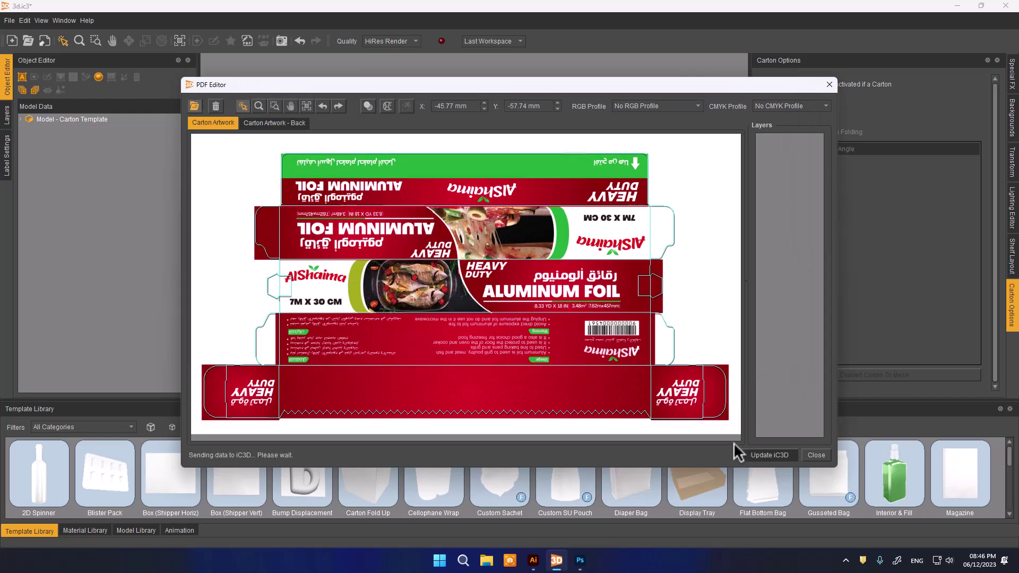
left_click(817, 455)
mouse_move(450, 287)
left_mouse_down()
mouse_move(429, 299)
mouse_move(413, 274)
mouse_move(422, 273)
left_mouse_up()
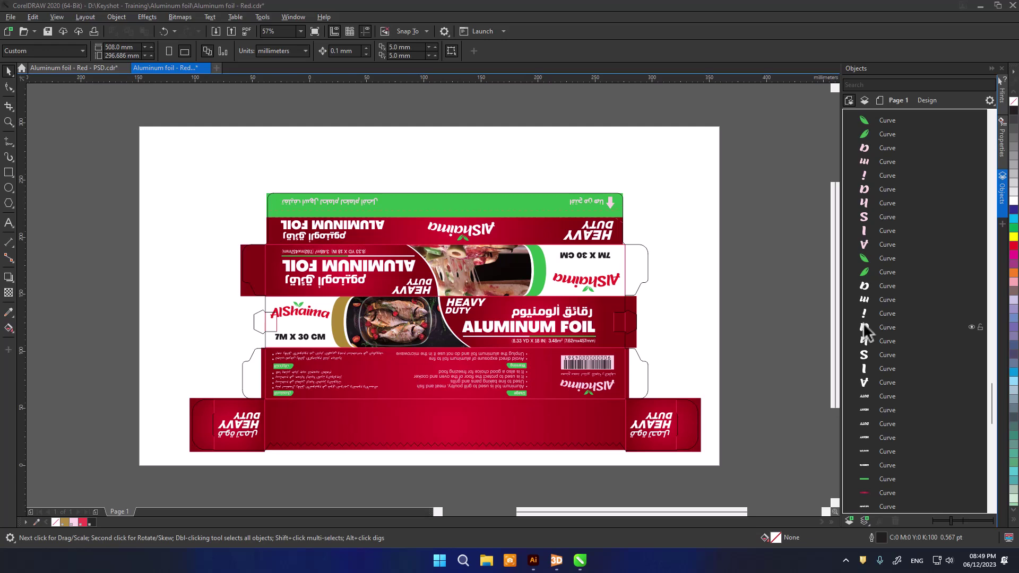
Select the green crescent, start an export, then cancel it and deselect the shape
left_click(542, 265)
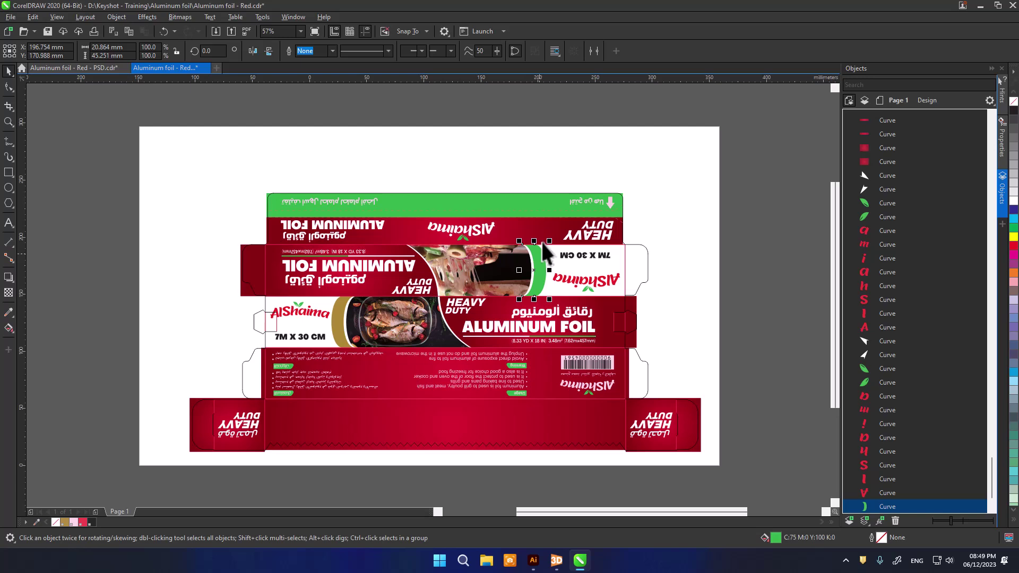
mouse_move(545, 248)
left_click(11, 17)
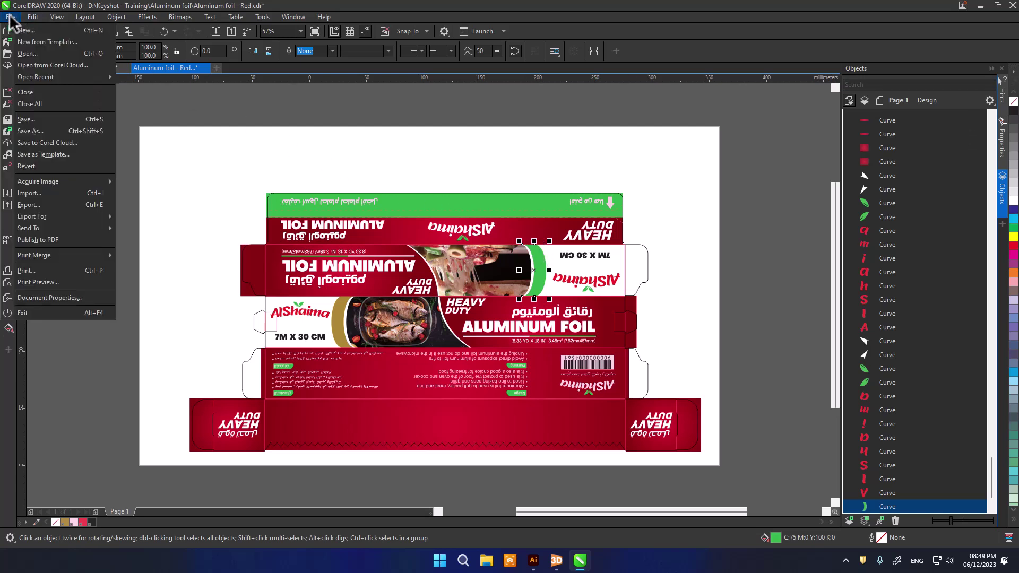
mouse_move(31, 217)
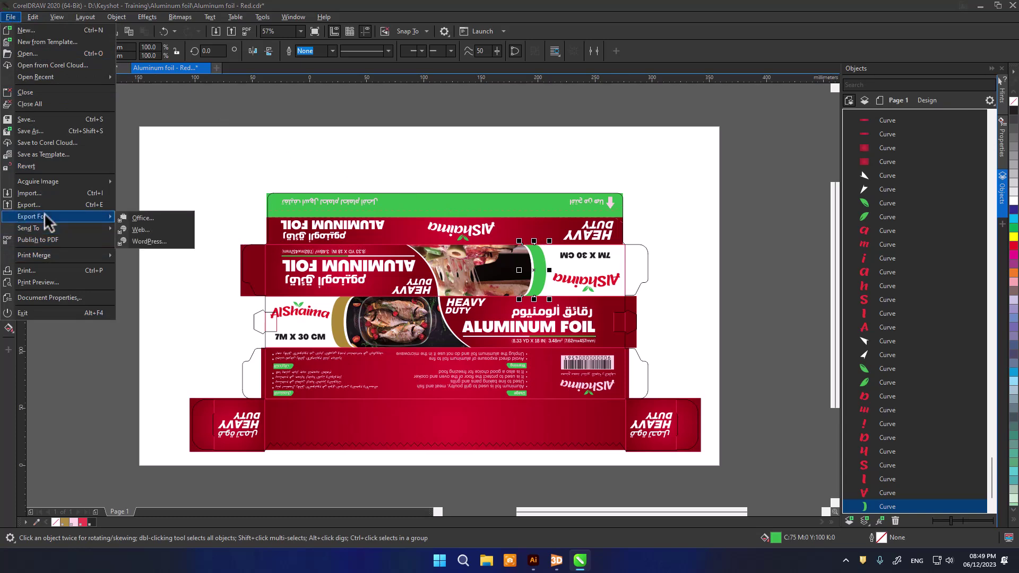
left_click(51, 205)
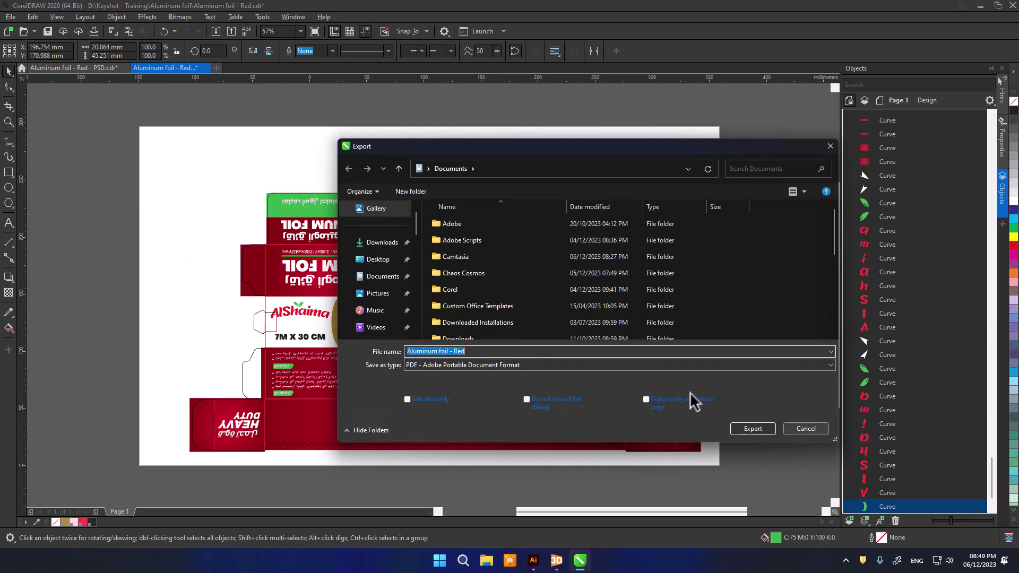
left_click(806, 428)
left_click(698, 329)
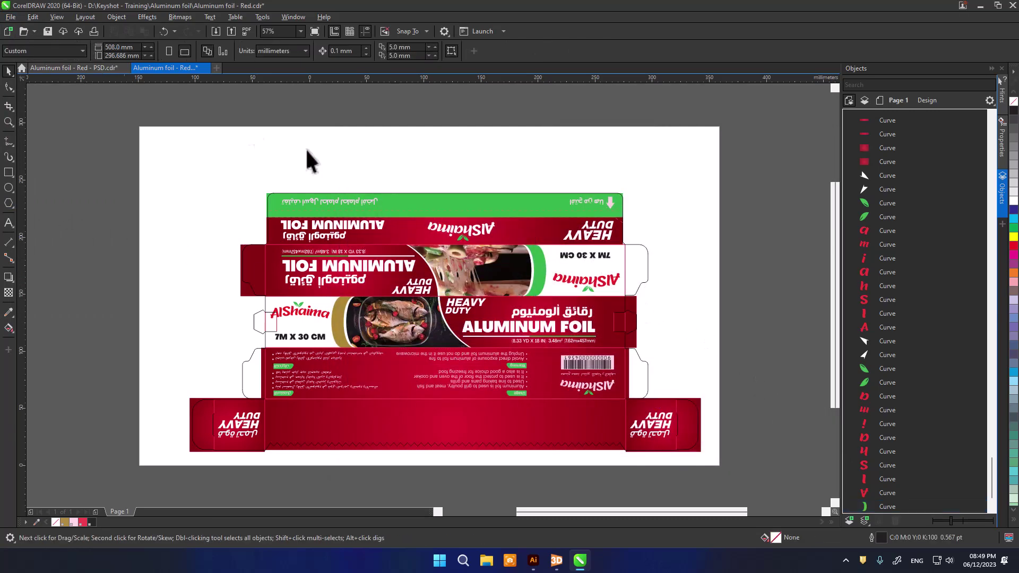
Export the carton design as Aluminum foil - Red-2.pdf into Desktop > New folder (2)
left_click(10, 17)
left_click(58, 206)
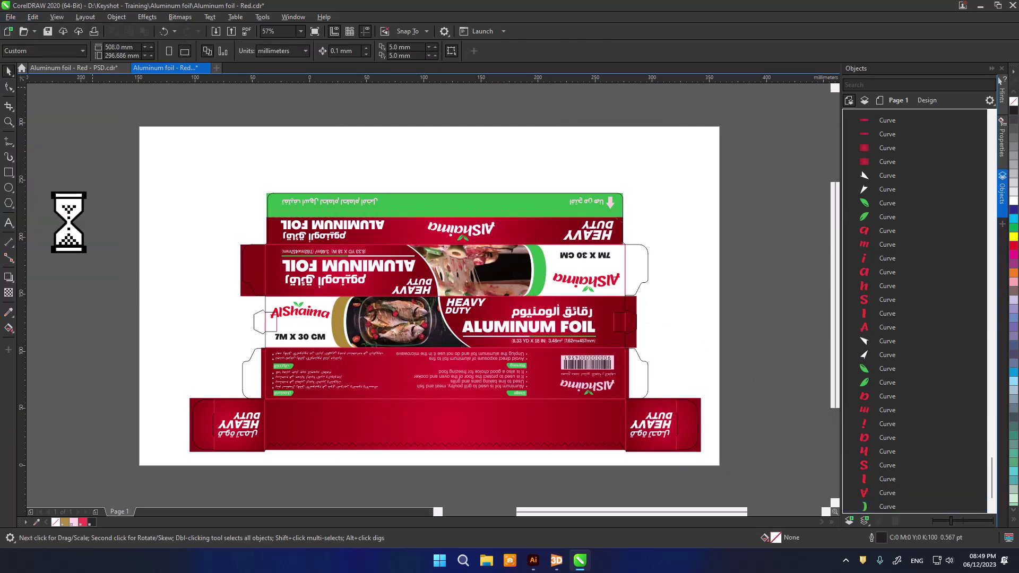
left_click(384, 260)
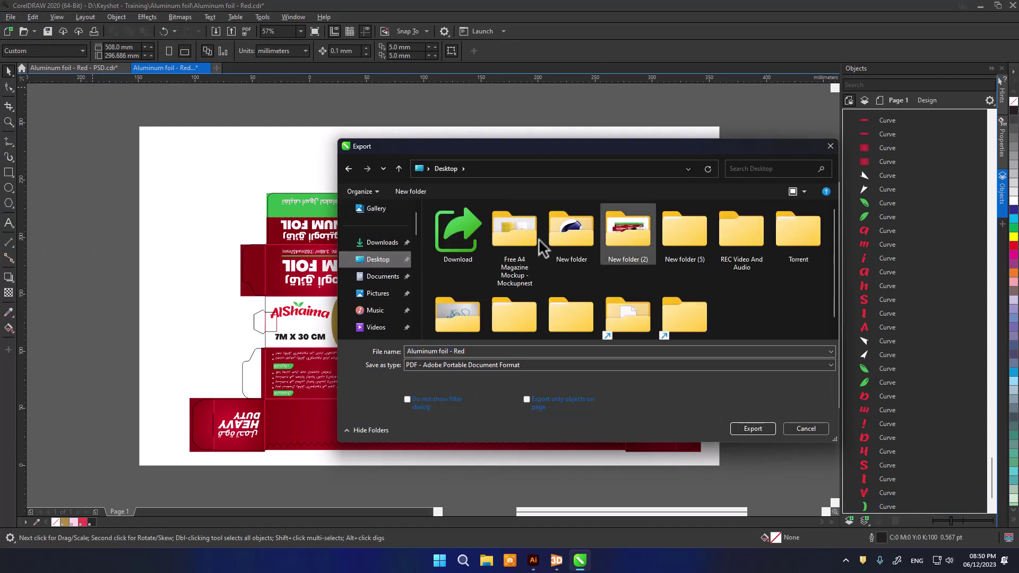
double_click(640, 237)
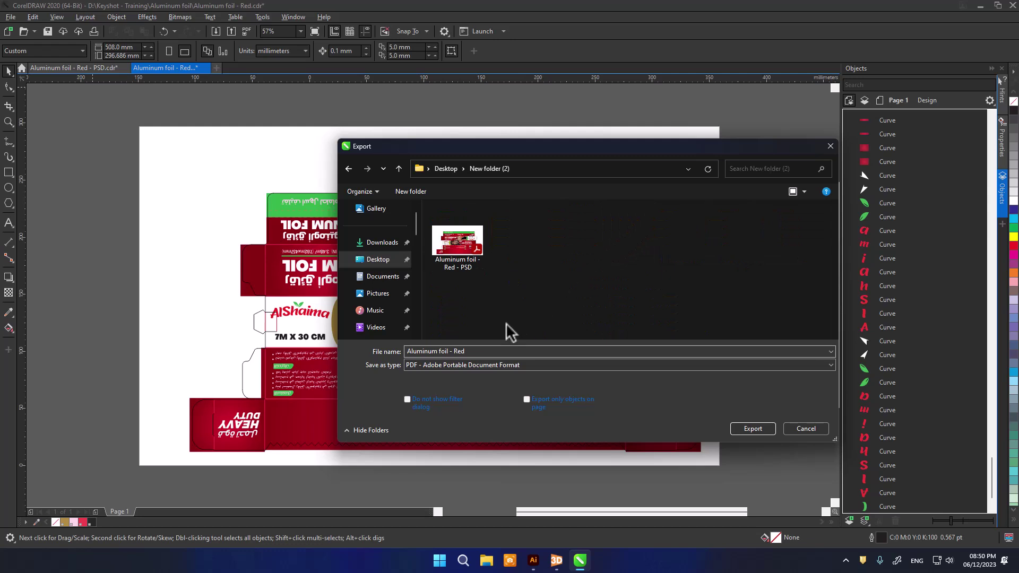
left_click(470, 351)
type("-2")
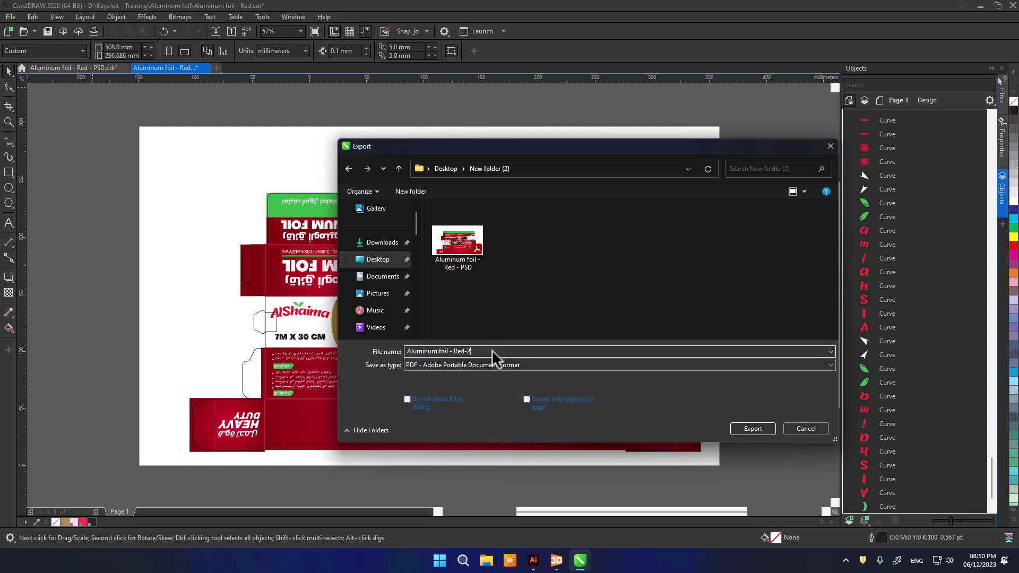
left_click(754, 428)
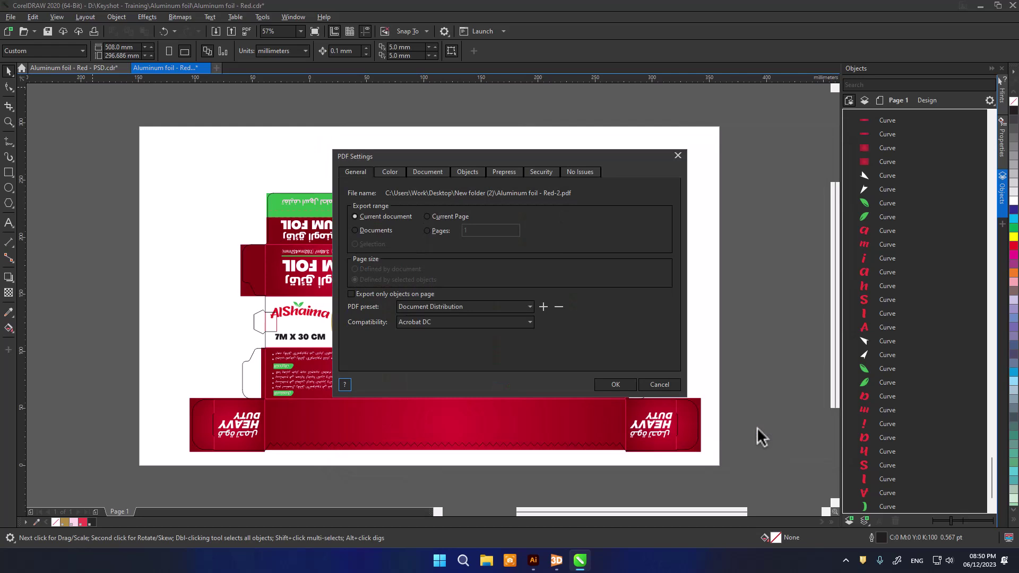
left_click(616, 386)
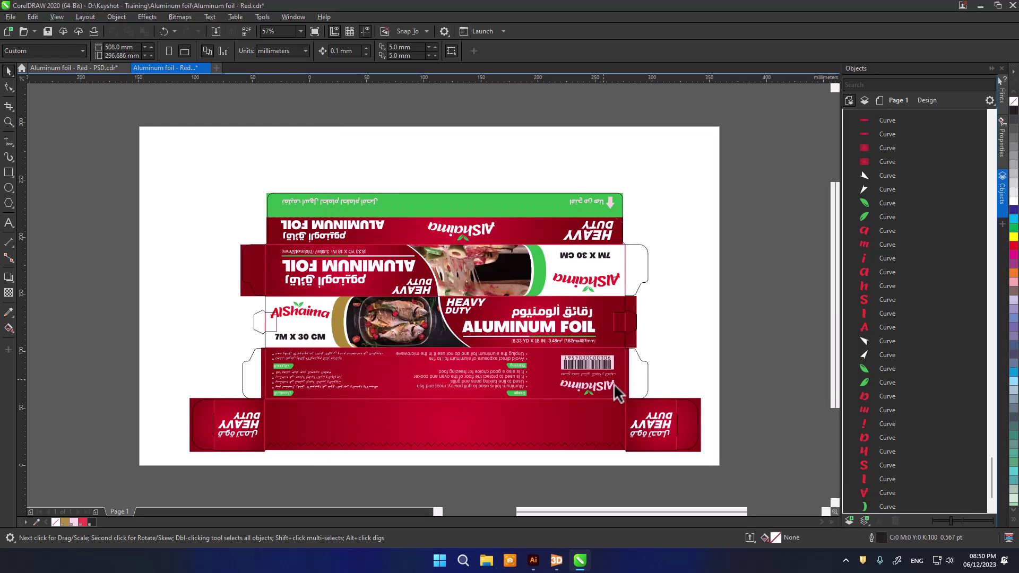
left_click(556, 561)
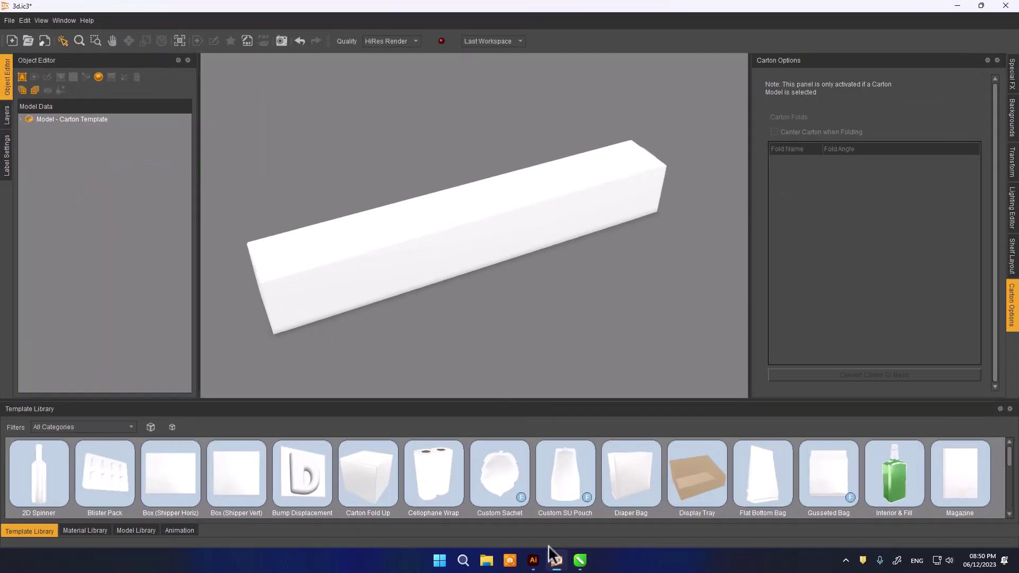
Load Aluminum foil - Red-2.pdf as the carton's artwork in the PDF Editor
left_click(246, 42)
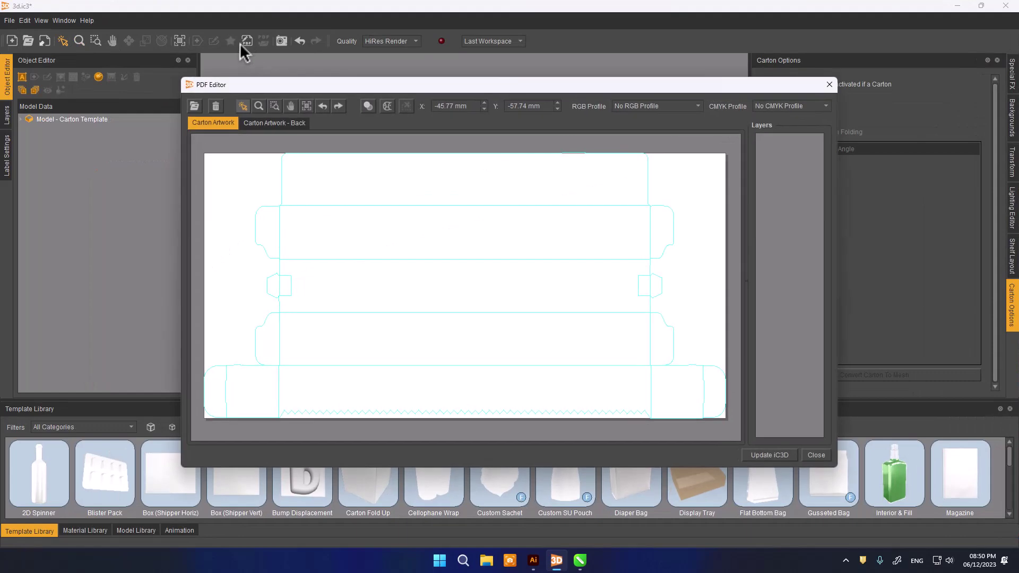
left_click(196, 106)
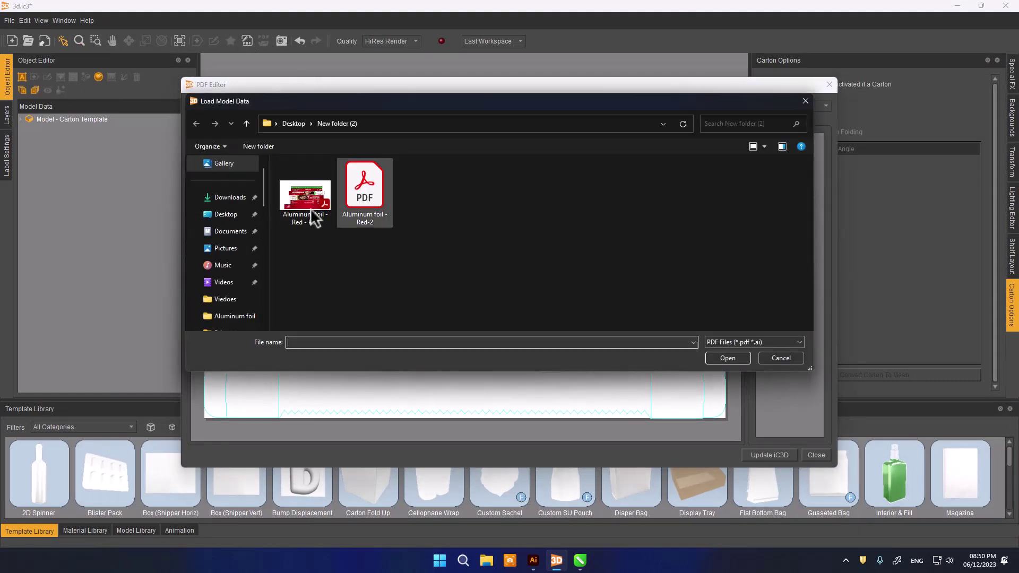
double_click(369, 197)
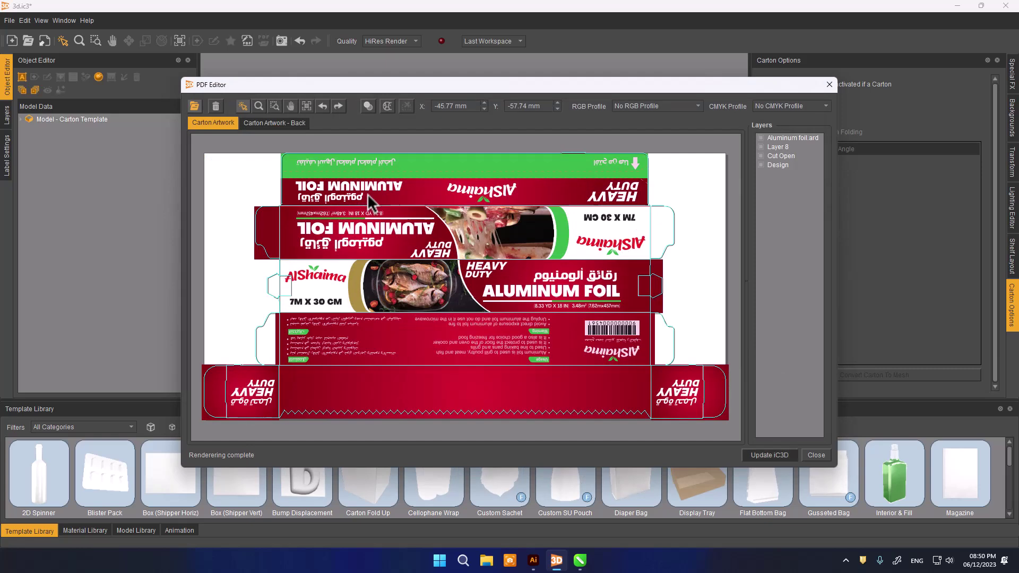
left_click(195, 106)
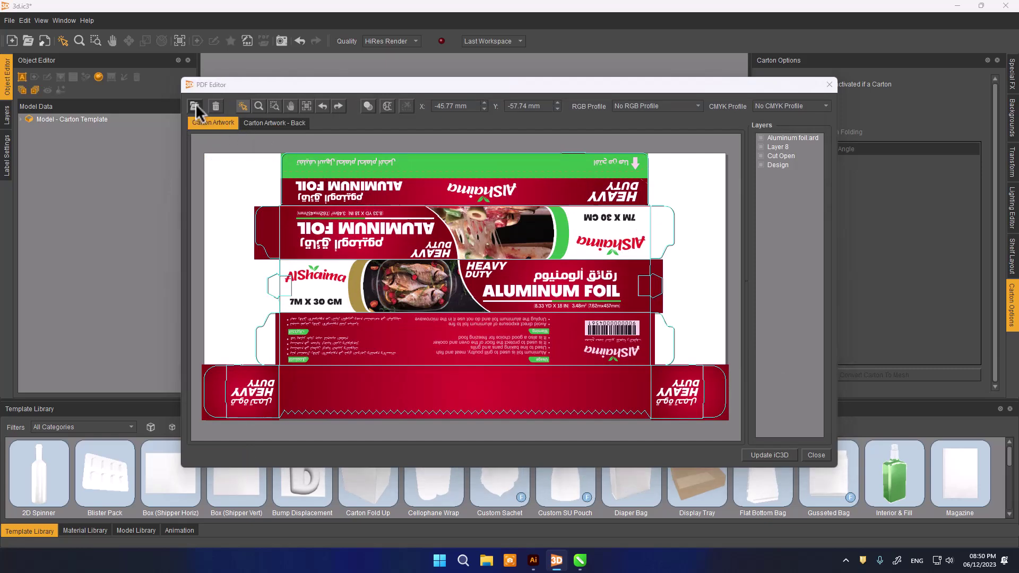
double_click(364, 192)
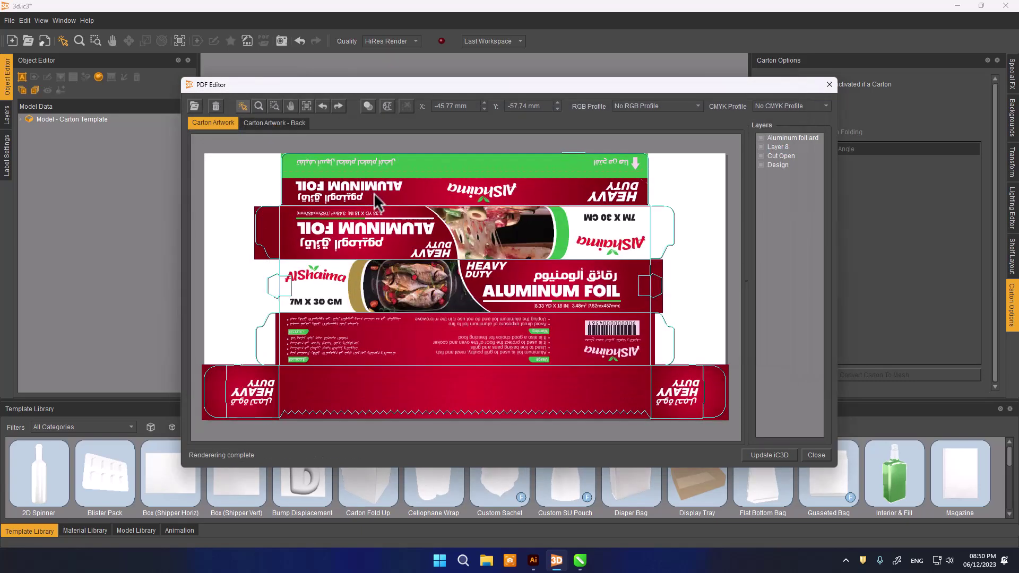
Update iC3D with the artwork, close the editor, and orbit to view other faces
left_click(772, 456)
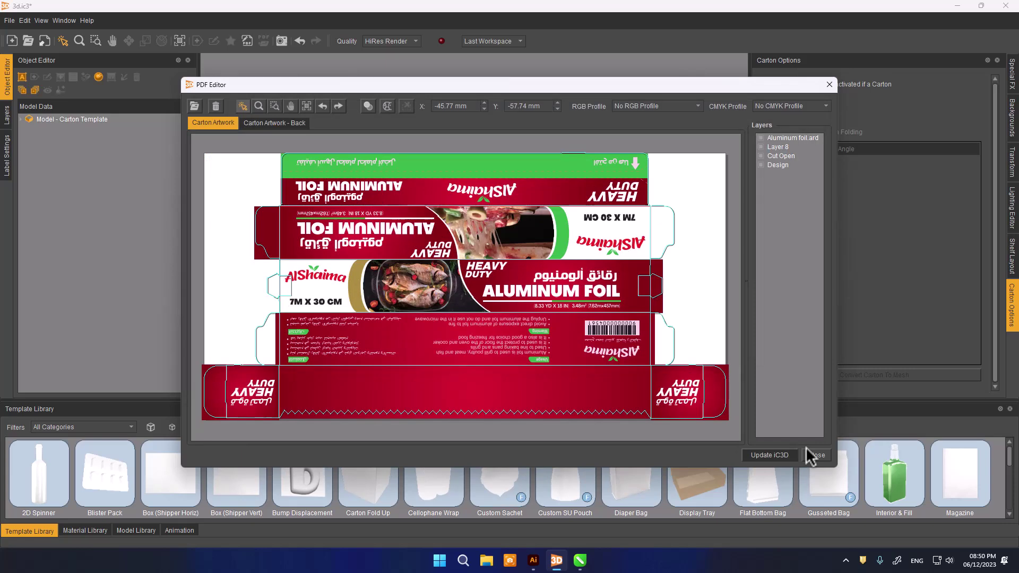
left_click(817, 456)
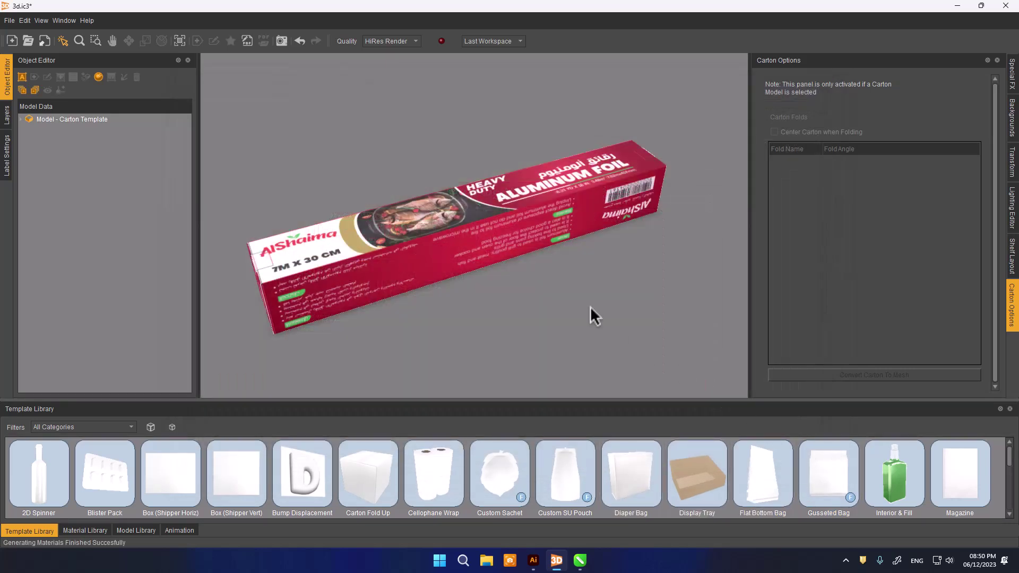
left_click_drag(592, 314, 635, 286)
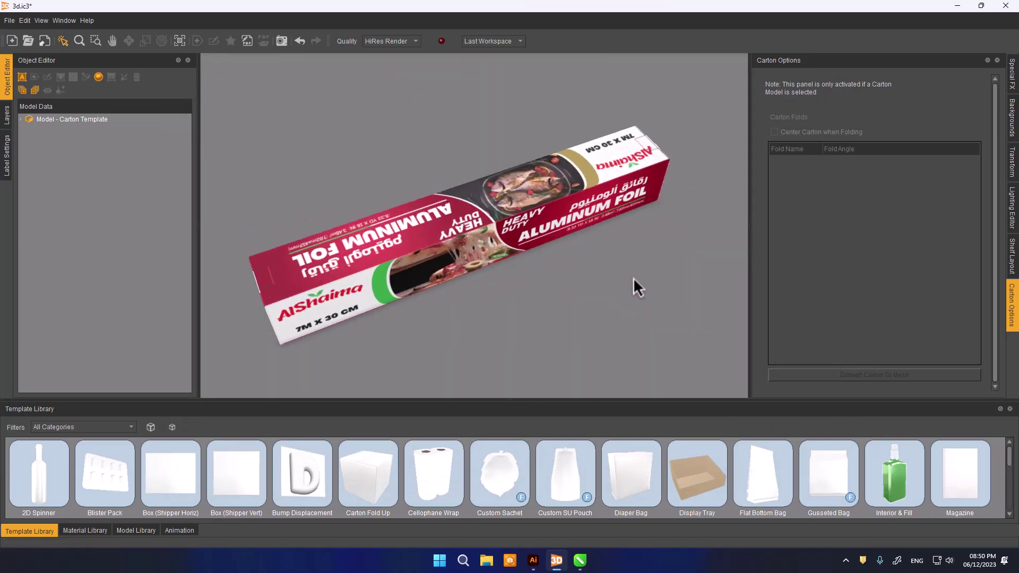
left_click(631, 510)
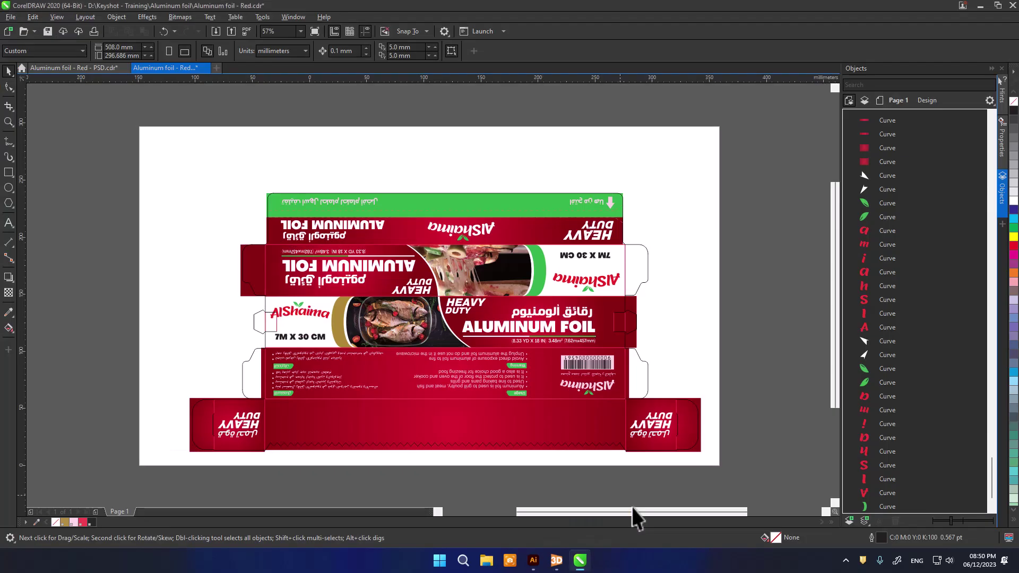
Change the green crescent beside the logo to a blue fill
left_click(540, 271)
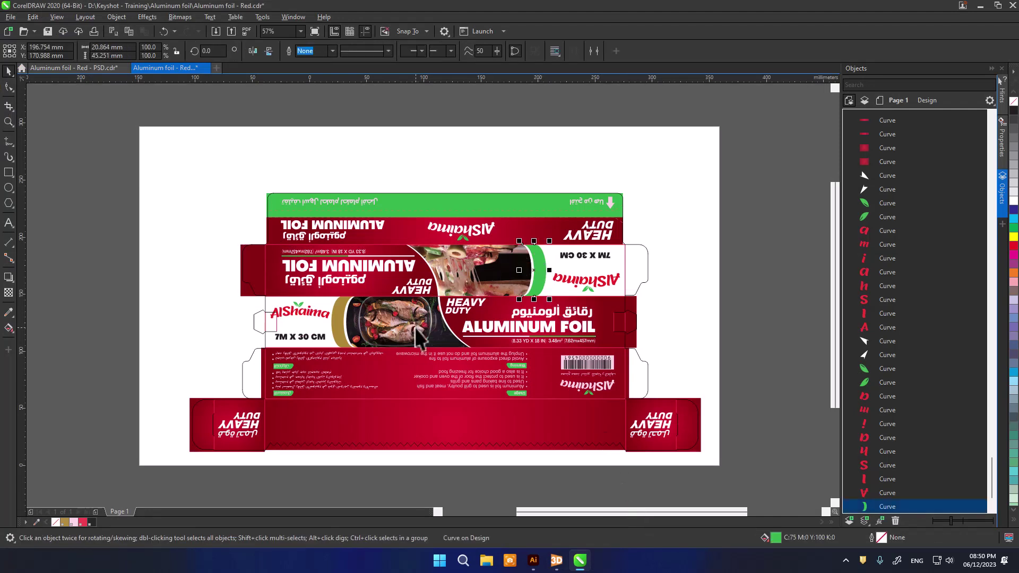
double_click(776, 537)
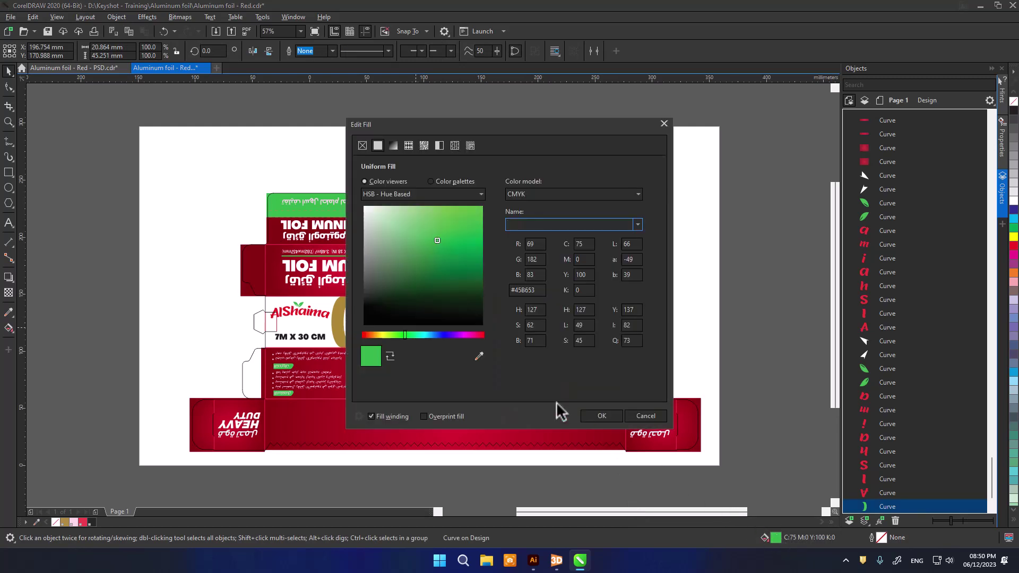
left_click(445, 335)
left_click_drag(453, 251, 465, 229)
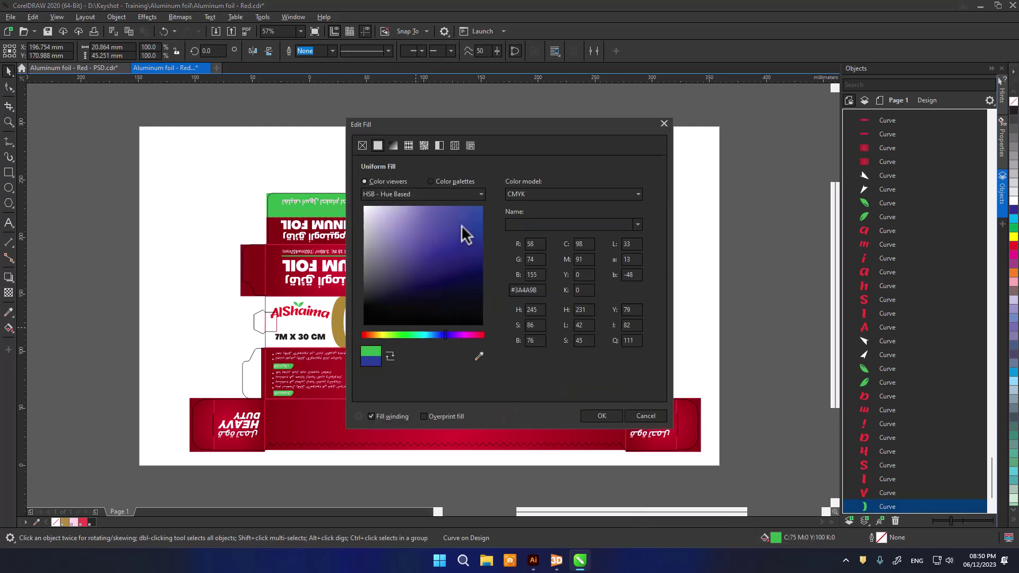
left_click(601, 416)
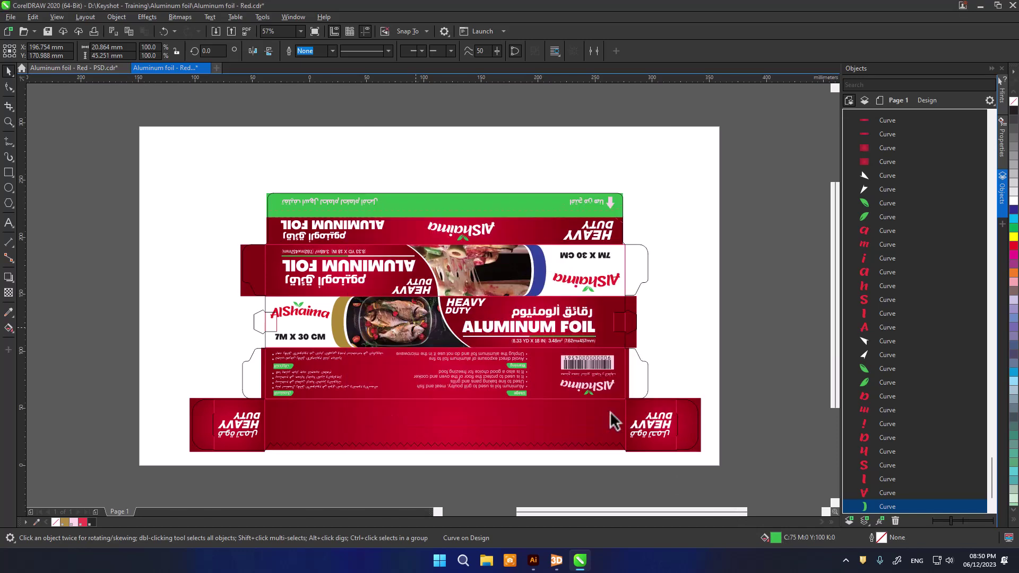
Save the recoloured CorelDRAW design and return to iC3D
left_click(11, 17)
left_click(26, 119)
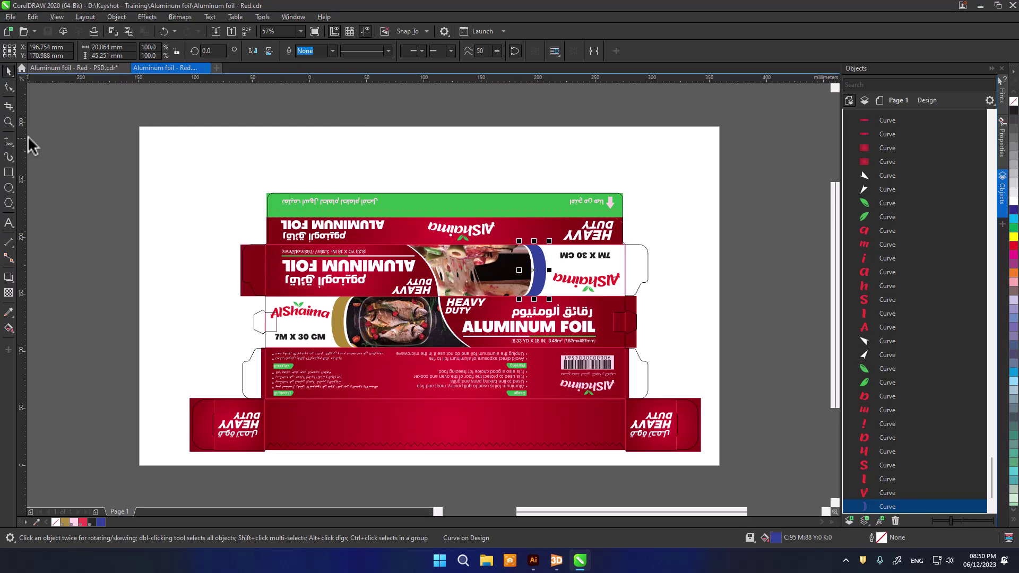
mouse_move(557, 561)
left_click(531, 510)
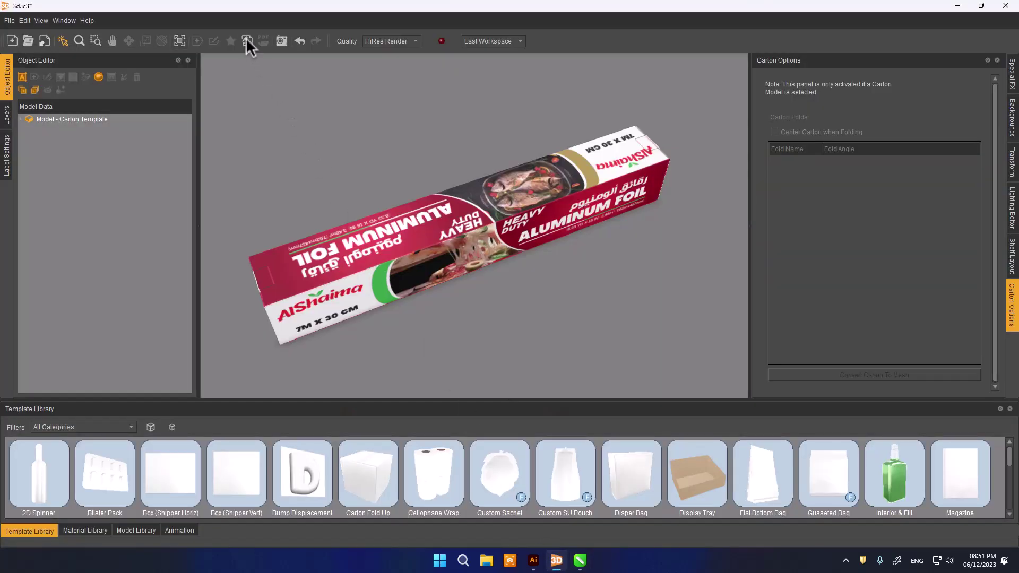
Reload Aluminum foil - Red-2 PDF in the PDF Editor, crescent still green, then return to CorelDRAW
left_click(248, 41)
left_click(194, 109)
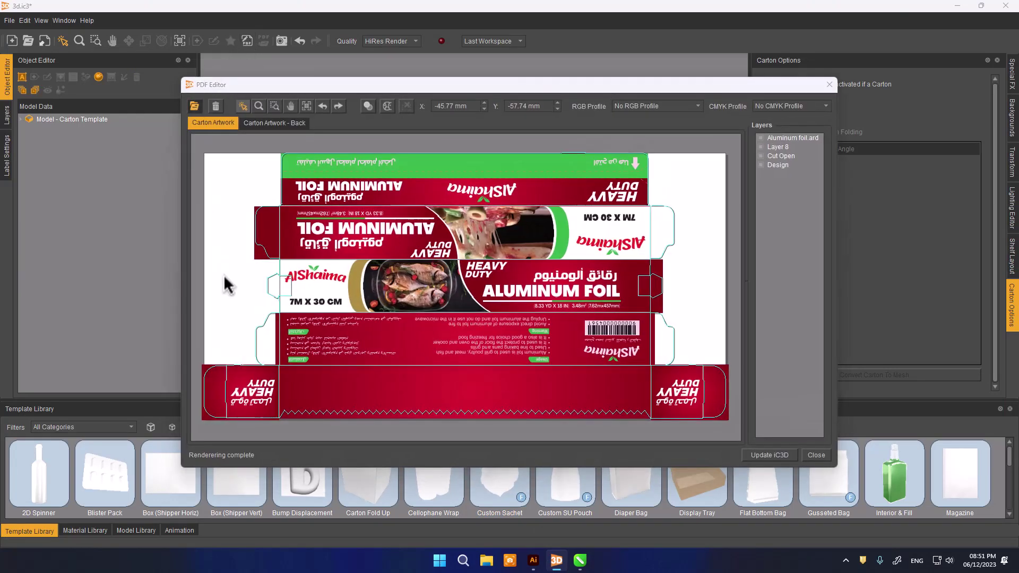
double_click(364, 200)
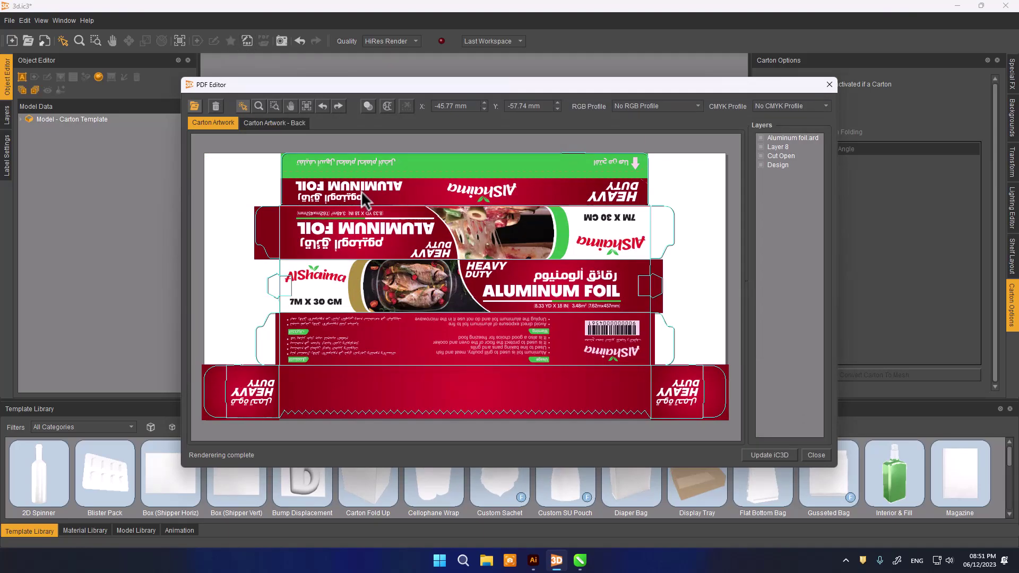
key("alt+Tab")
Export the blue-crescent design over Aluminum foil - Red-2.pdf, confirming overwrite and PDF settings, then return to iC3D
left_click(11, 17)
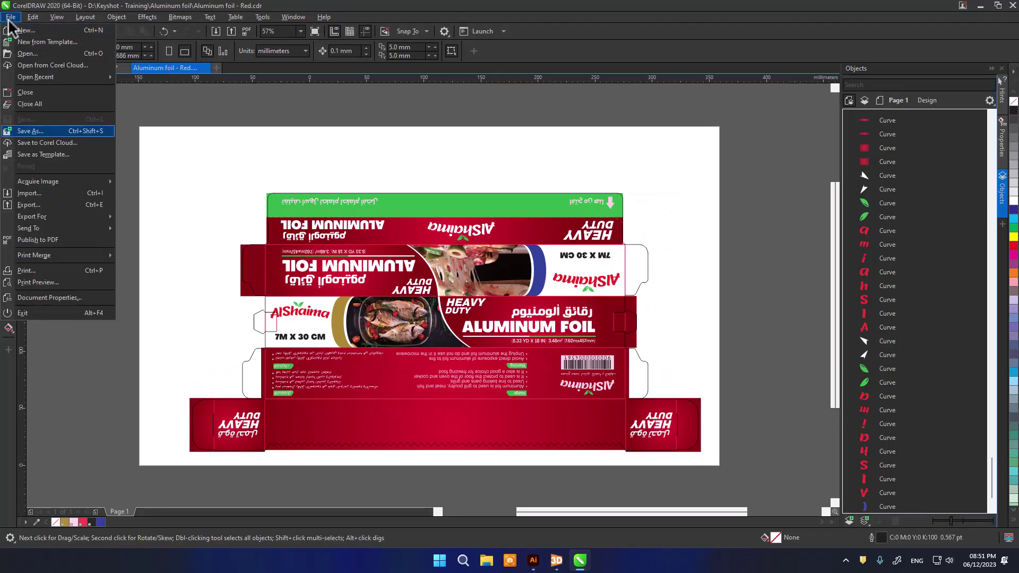
left_click(47, 204)
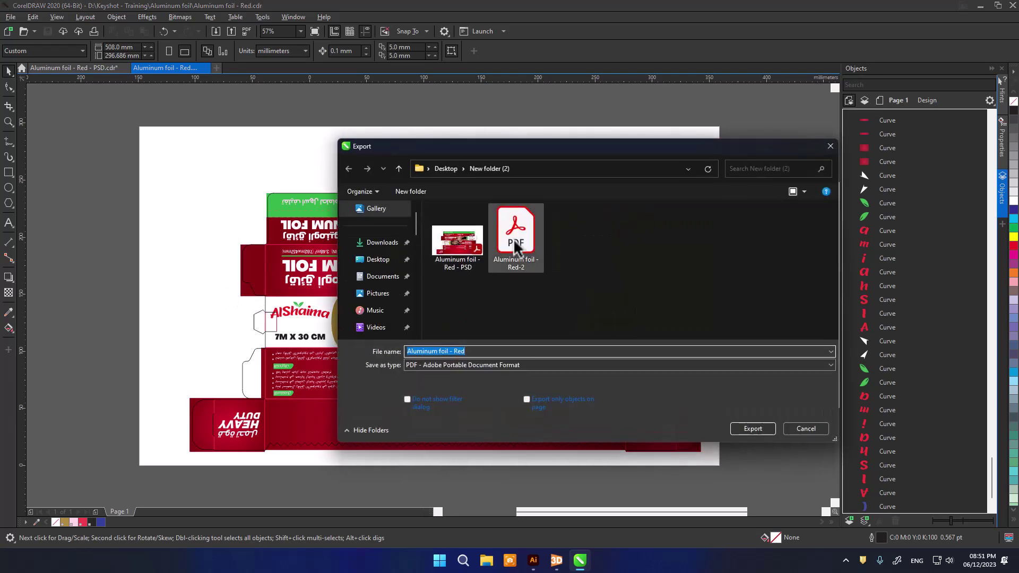
left_click(515, 248)
left_click(766, 431)
left_click(548, 280)
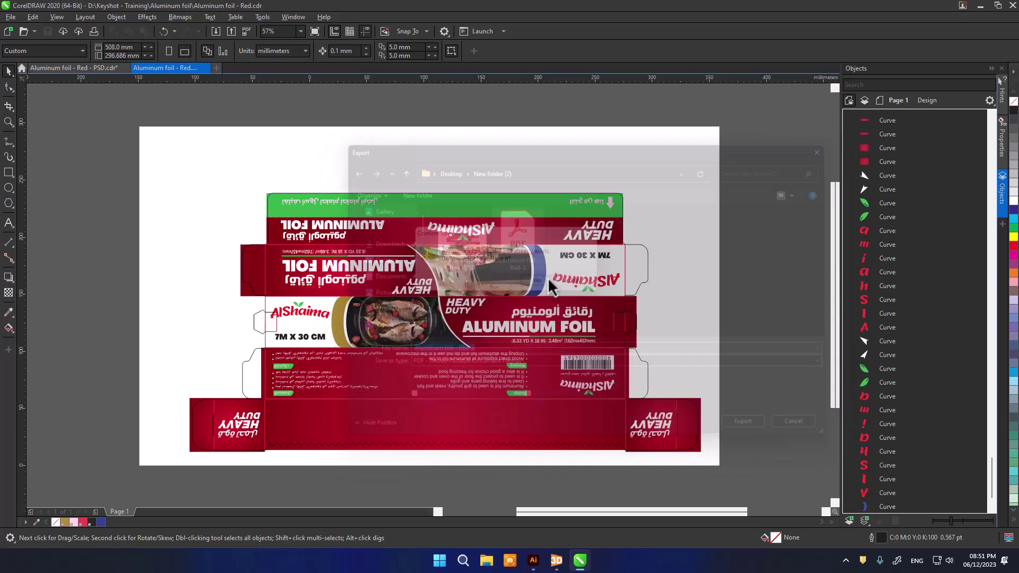
left_click(626, 384)
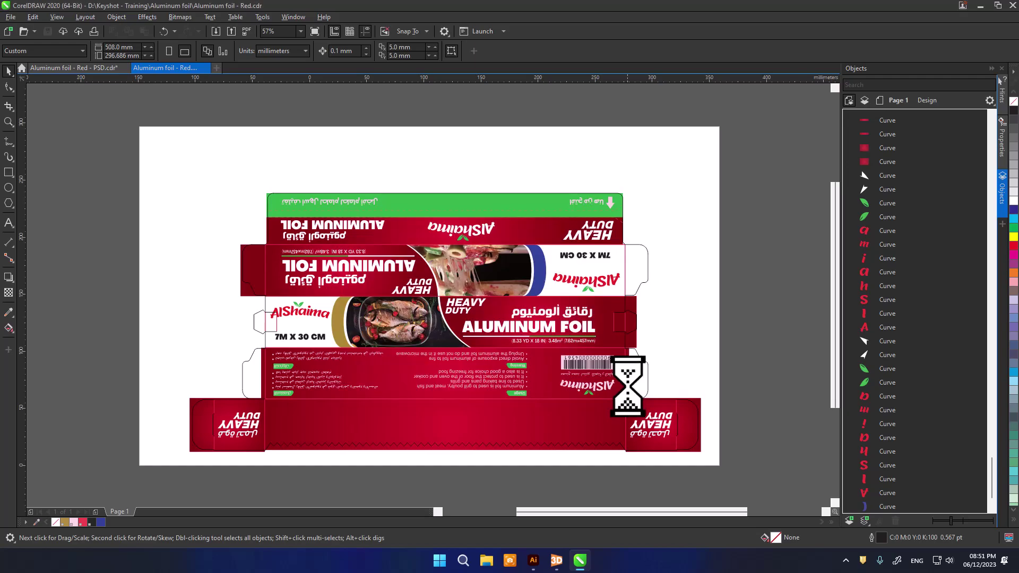
left_click(556, 560)
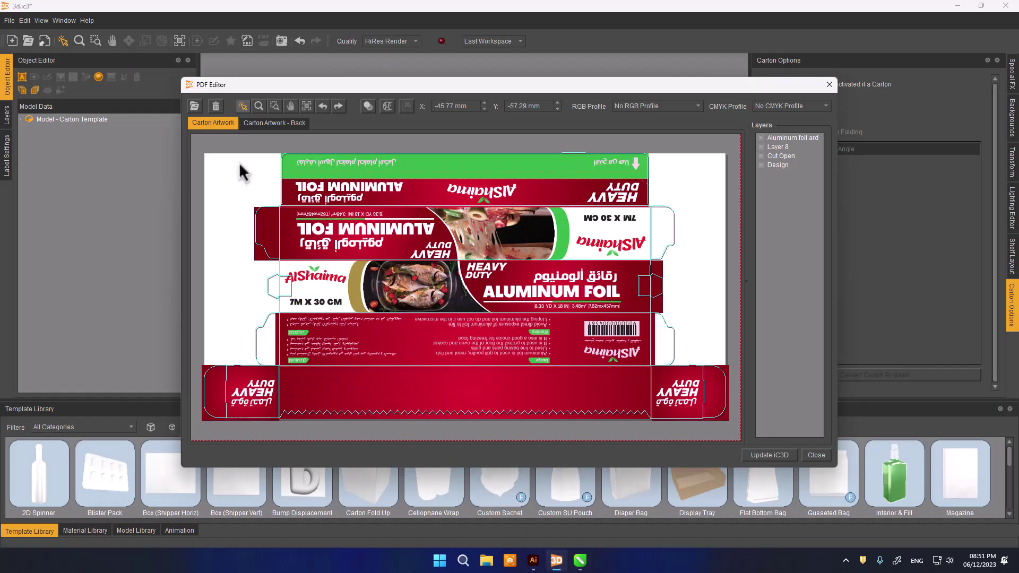
Load the updated Aluminum foil - Red-2.pdf into the PDF Editor
left_click(194, 106)
left_click(368, 197)
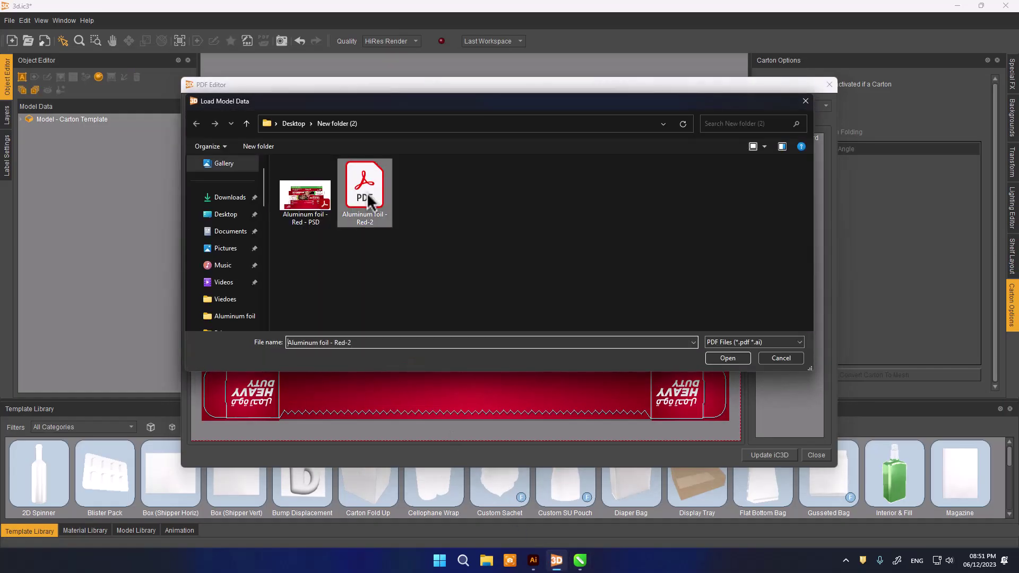
double_click(368, 197)
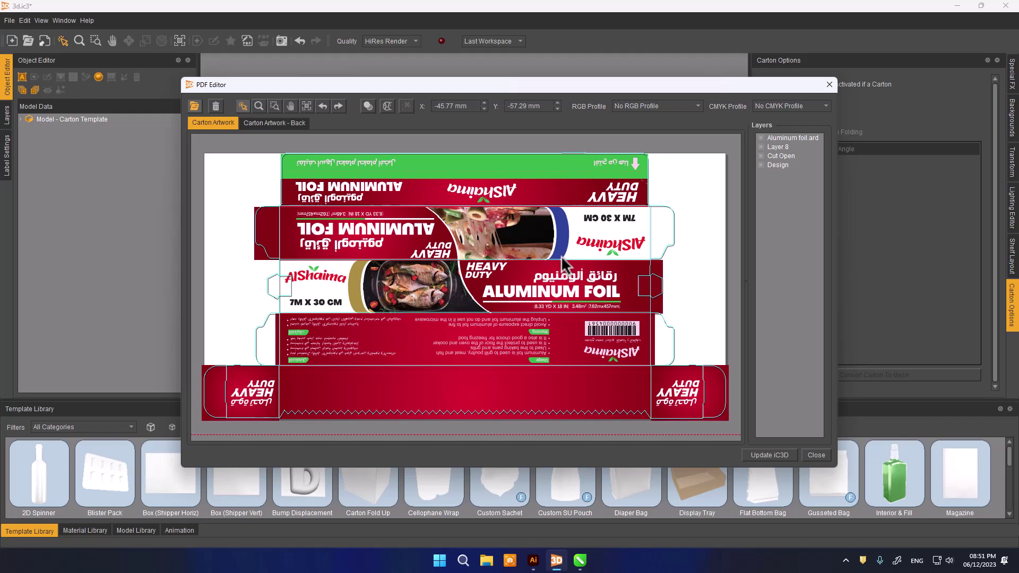
Apply the artwork to the 3D carton, close the editor, and rotate the carton to its front
left_click(768, 455)
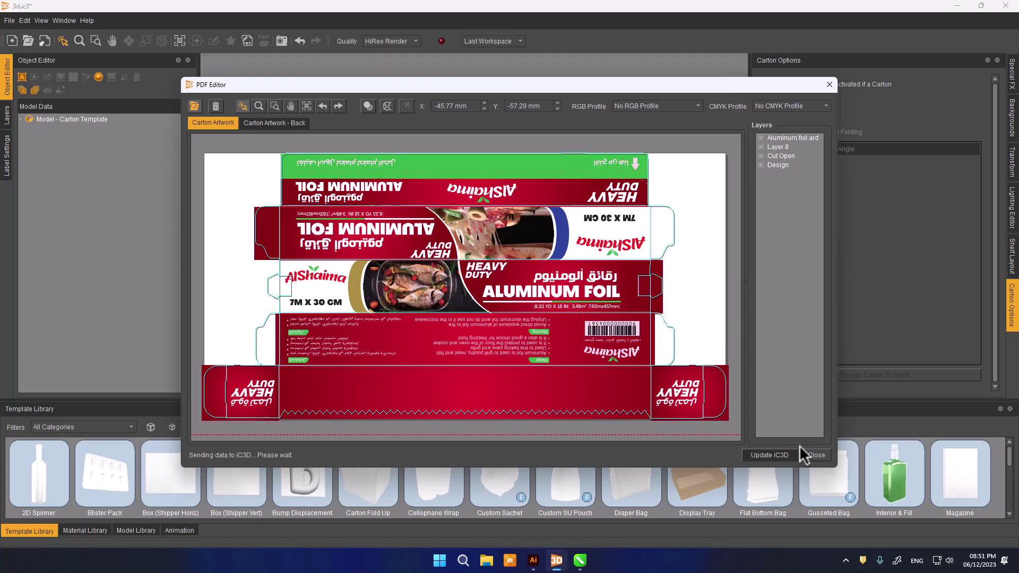
left_click(817, 457)
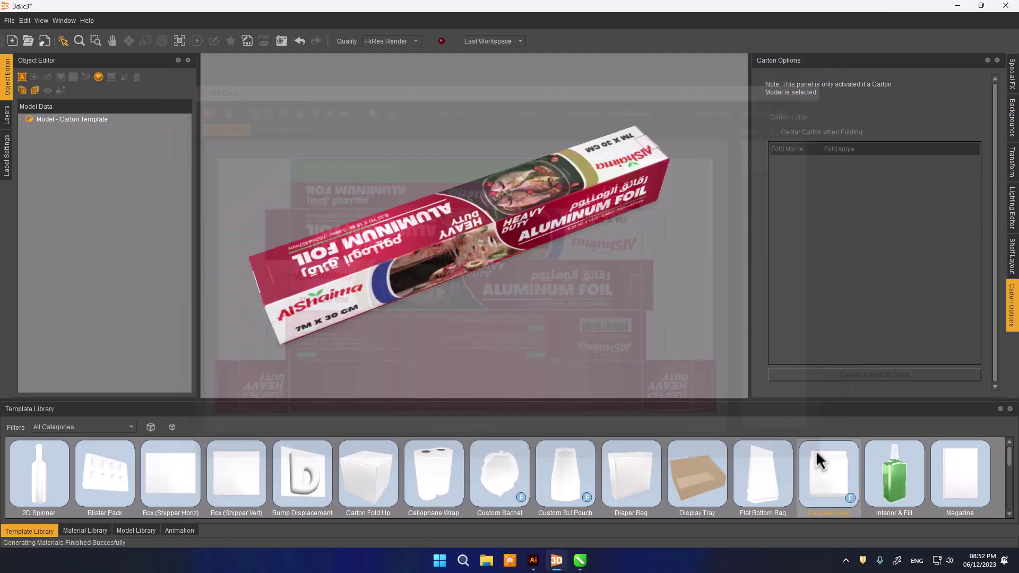
mouse_move(586, 283)
left_mouse_down()
mouse_move(480, 254)
mouse_move(632, 247)
mouse_move(696, 256)
mouse_move(674, 269)
left_mouse_up()
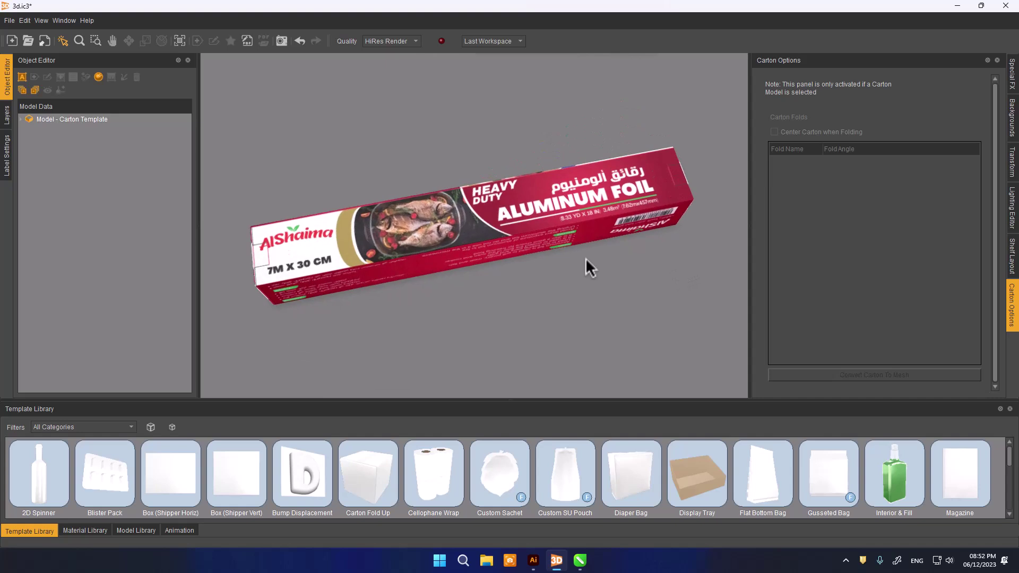